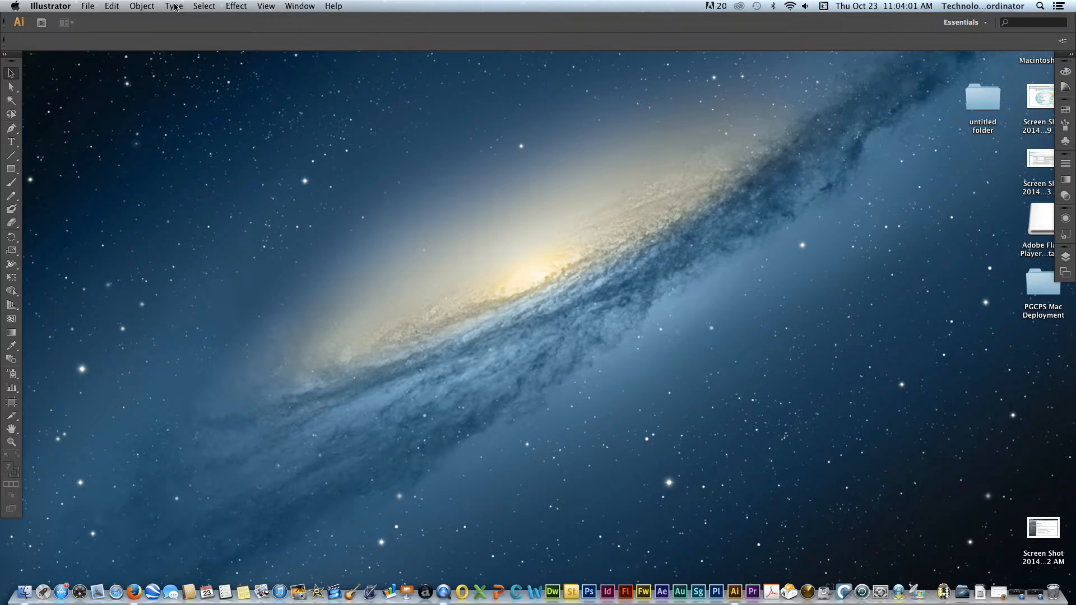
{"action": "left_click", "coordinate": [176, 7]}
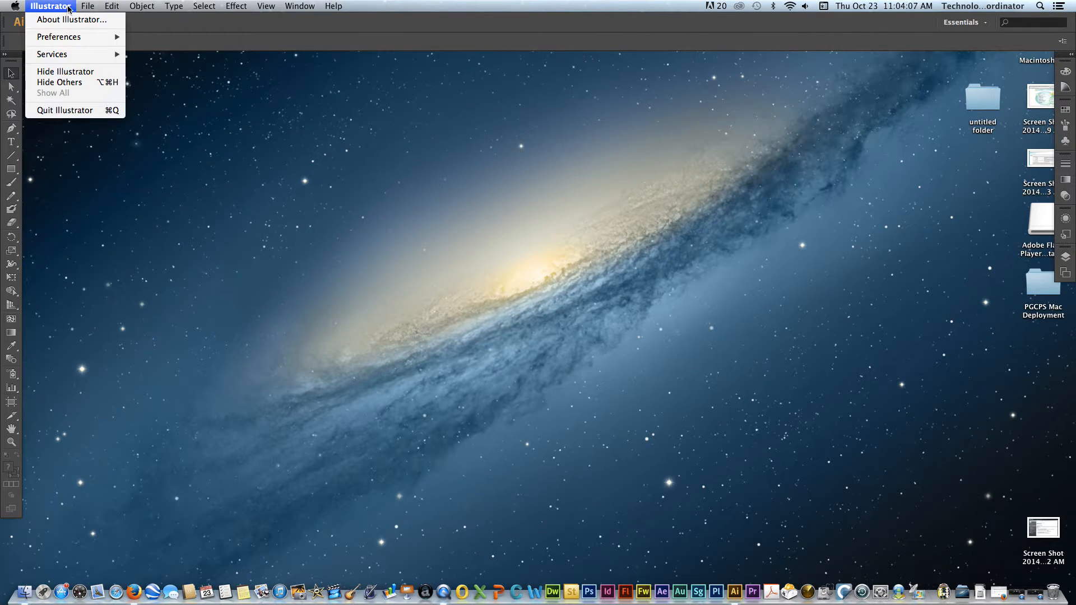
{"action": "mouse_move", "coordinate": [73, 36]}
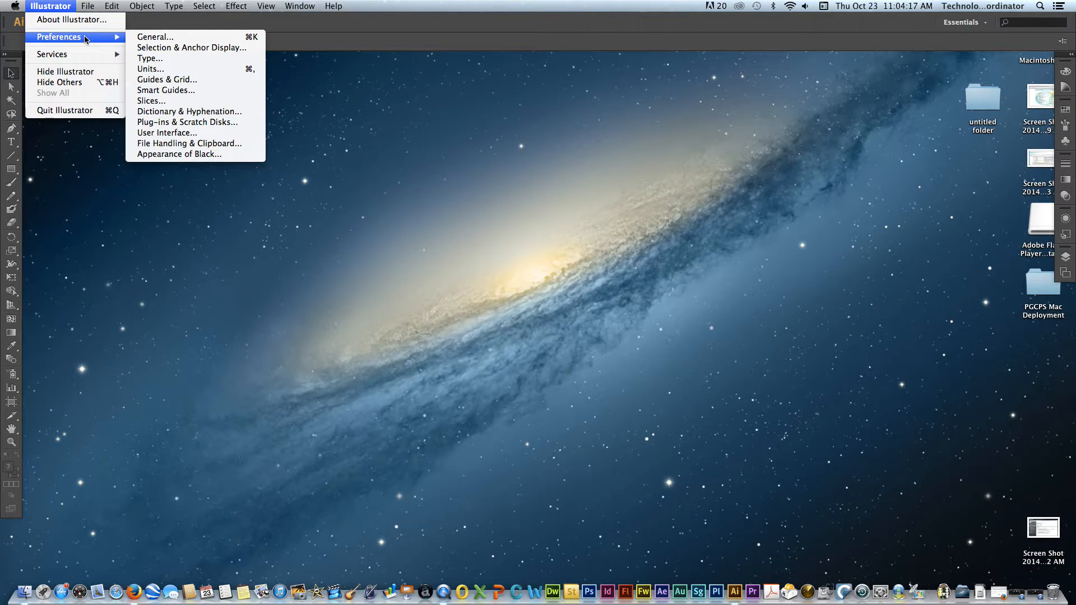
{"action": "mouse_move", "coordinate": [110, 7]}
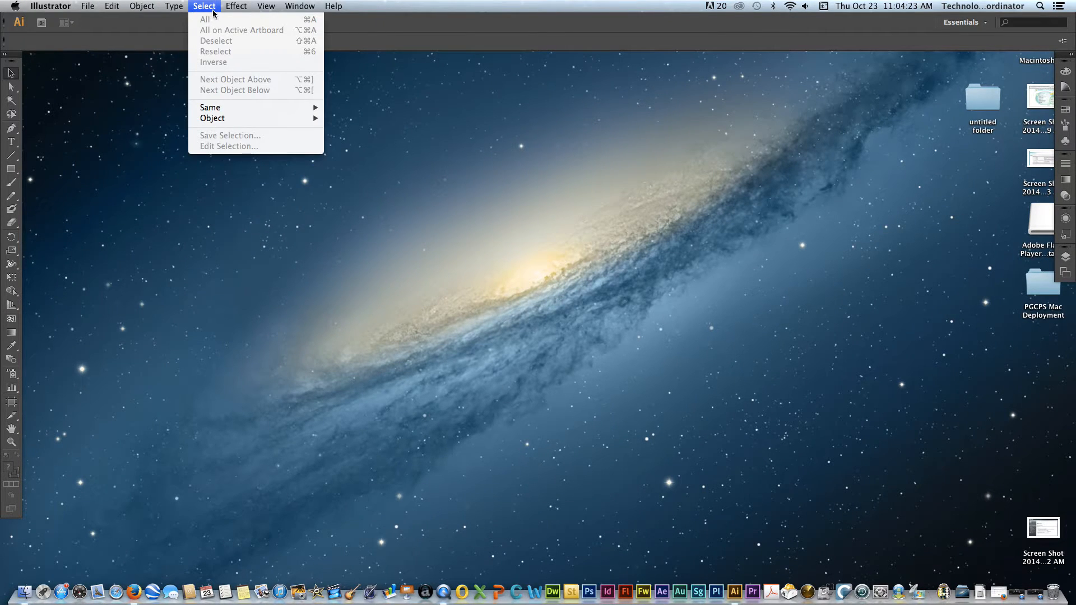
{"action": "mouse_move", "coordinate": [241, 12]}
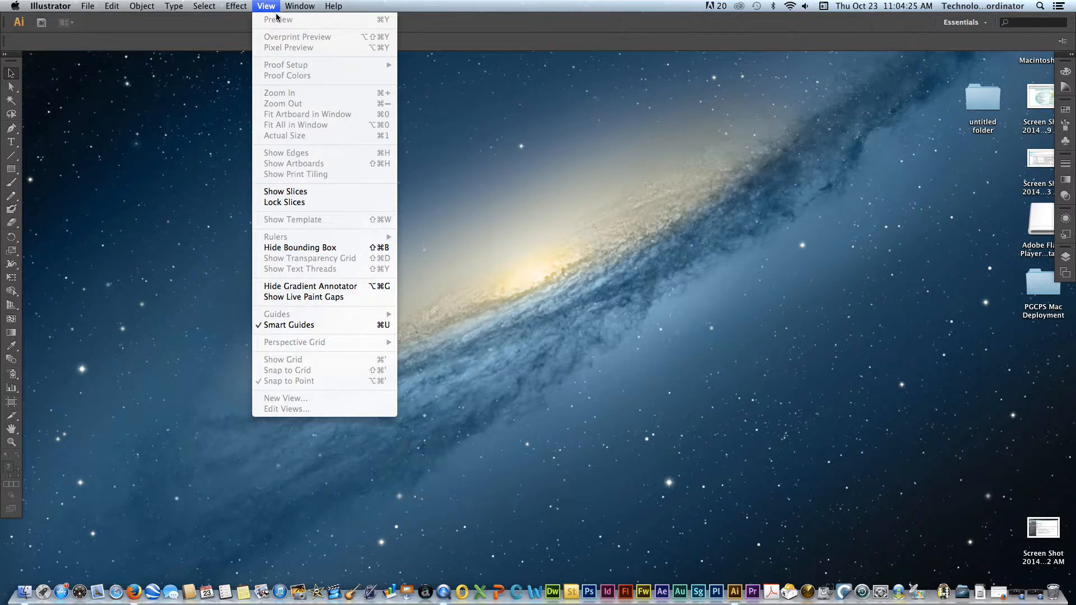
{"action": "mouse_move", "coordinate": [336, 12]}
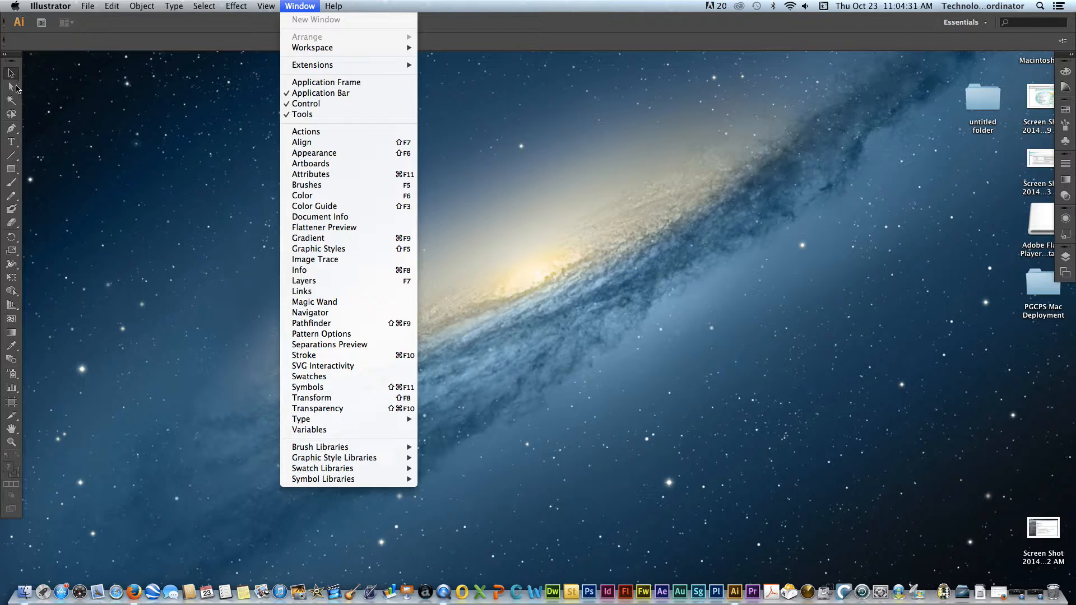
{"action": "left_click", "coordinate": [46, 82]}
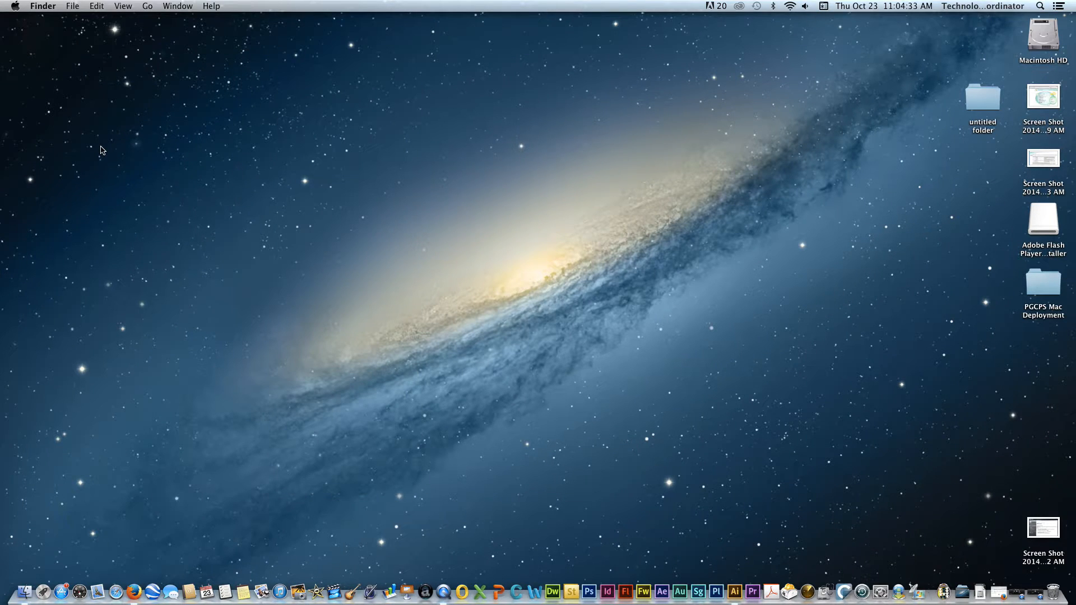
{"action": "key", "text": "super+Tab"}
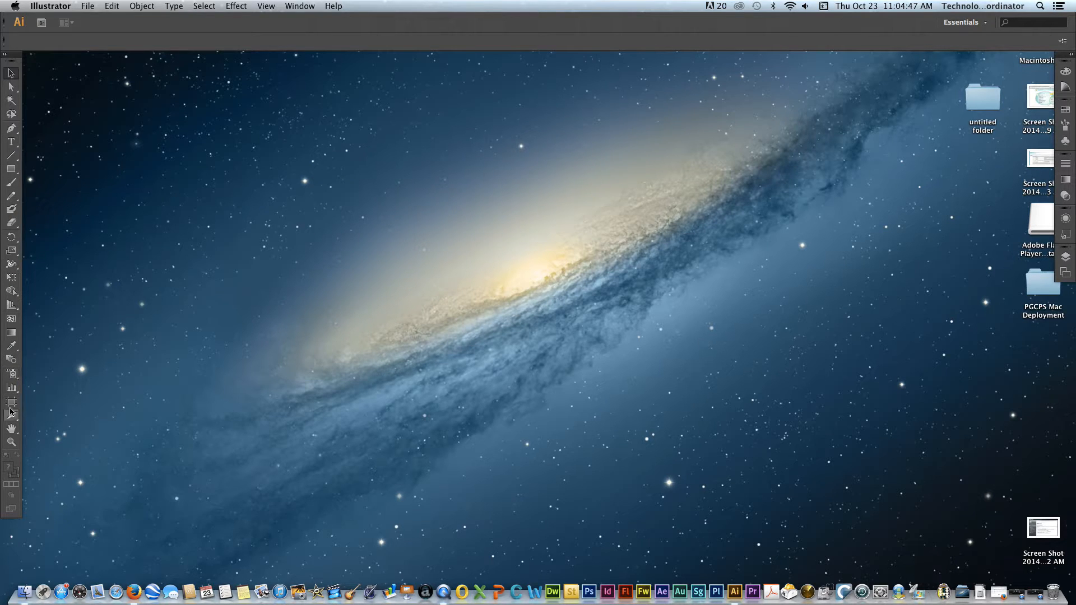
- Expand the Tools panel to two columns and activate the Direct Selection Tool after viewing its grouped tools
{"action": "left_click", "coordinate": [5, 56]}
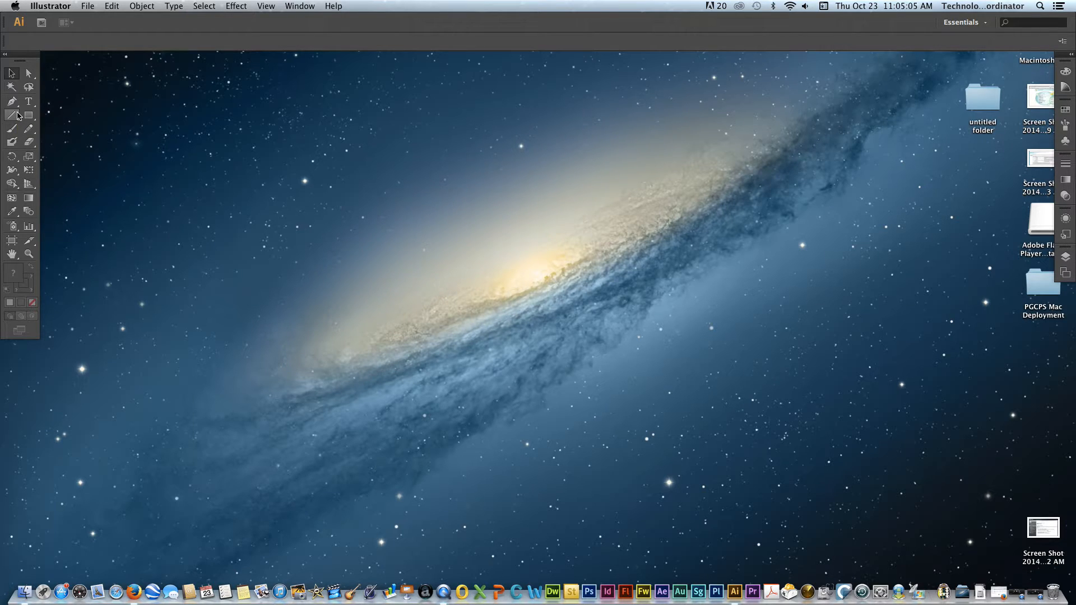
{"action": "left_click", "coordinate": [5, 54]}
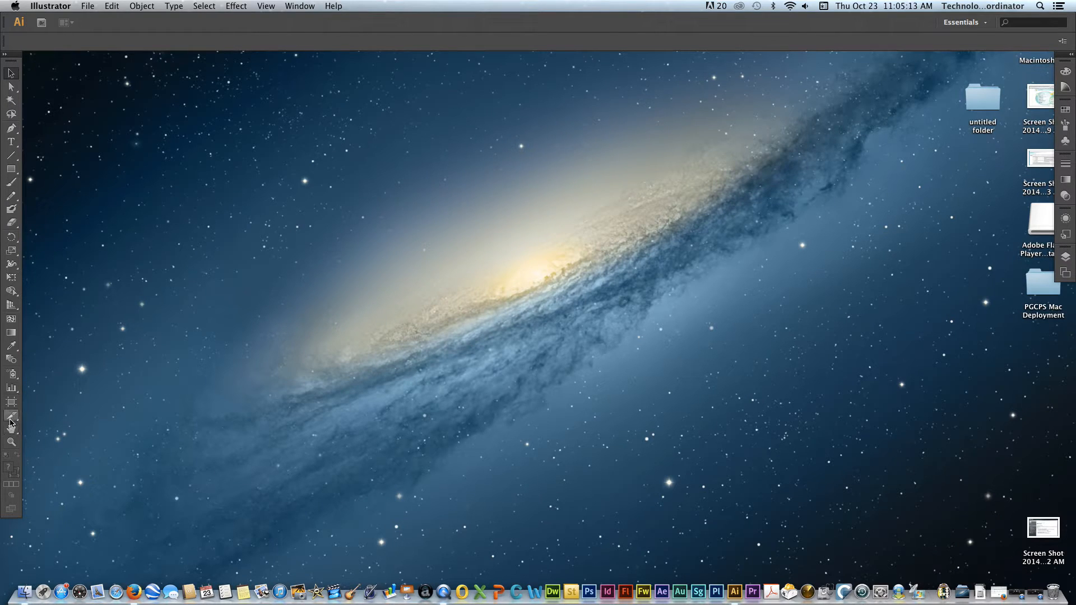
{"action": "left_click", "coordinate": [5, 55]}
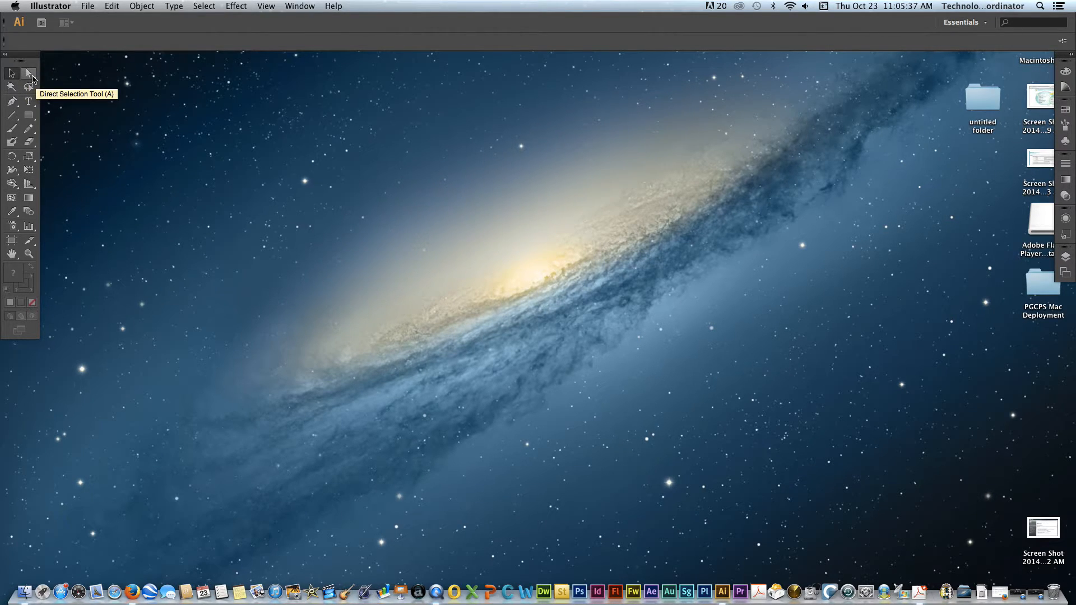
{"action": "left_click", "coordinate": [32, 77]}
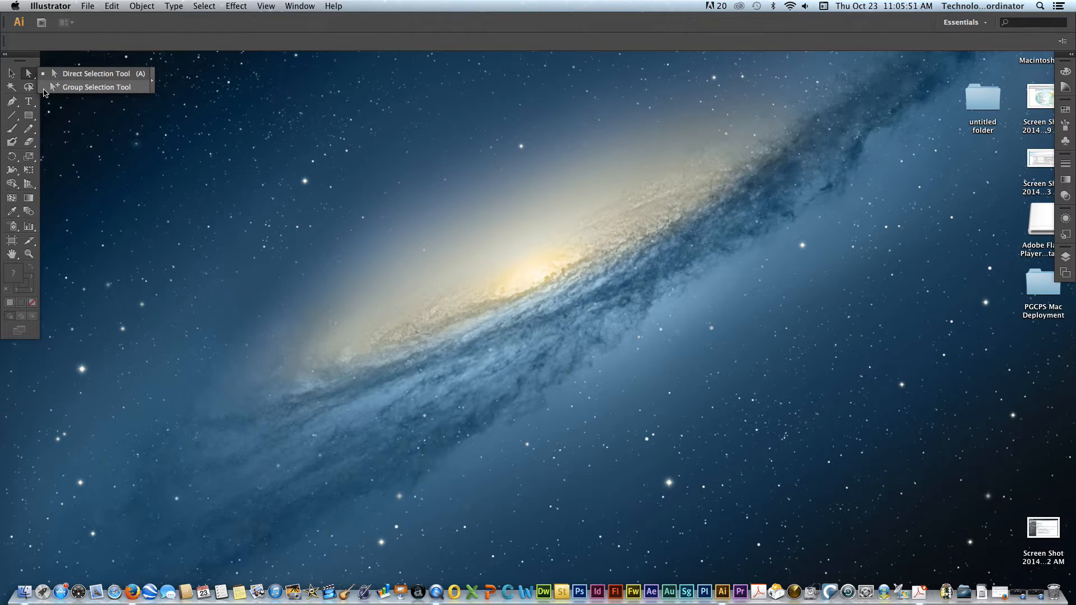
{"action": "left_click", "coordinate": [44, 45]}
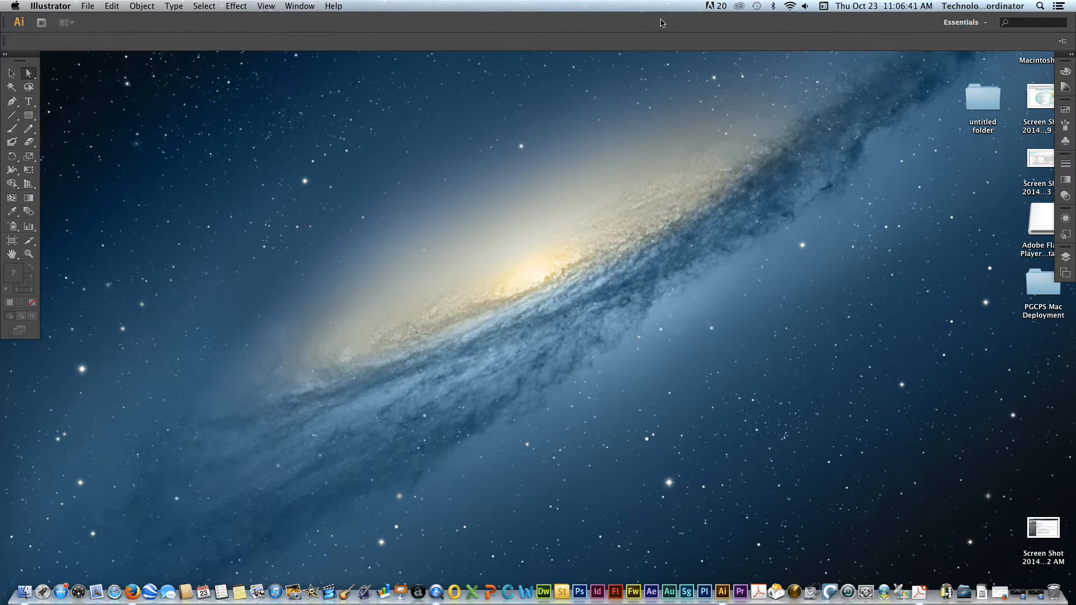
- Preview the Layout, Painting, and Printing and Proofing workspaces one after another
{"action": "left_click", "coordinate": [975, 22]}
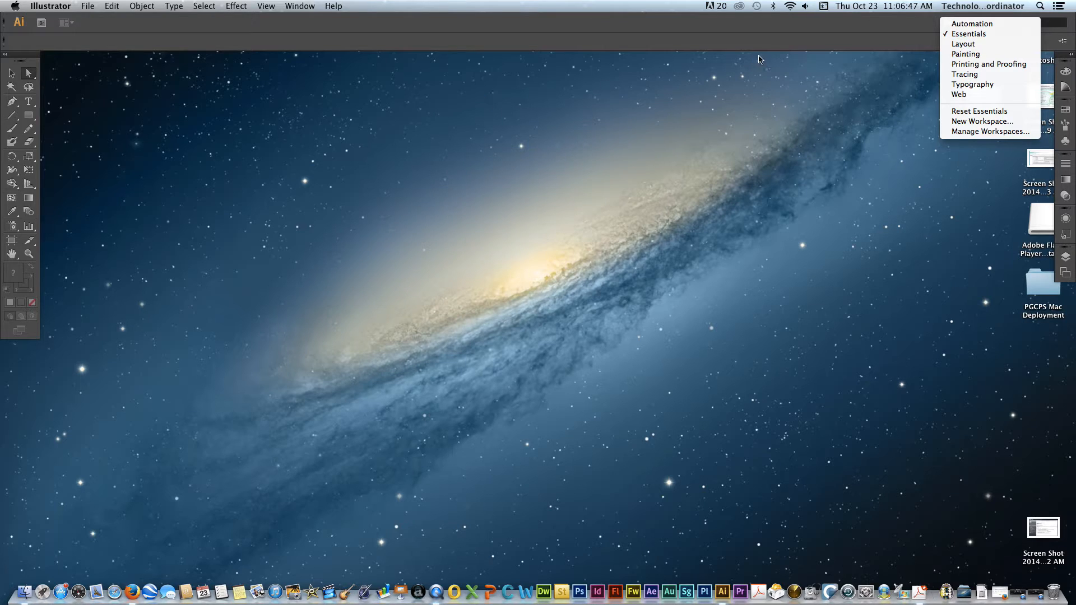
{"action": "left_click", "coordinate": [968, 44]}
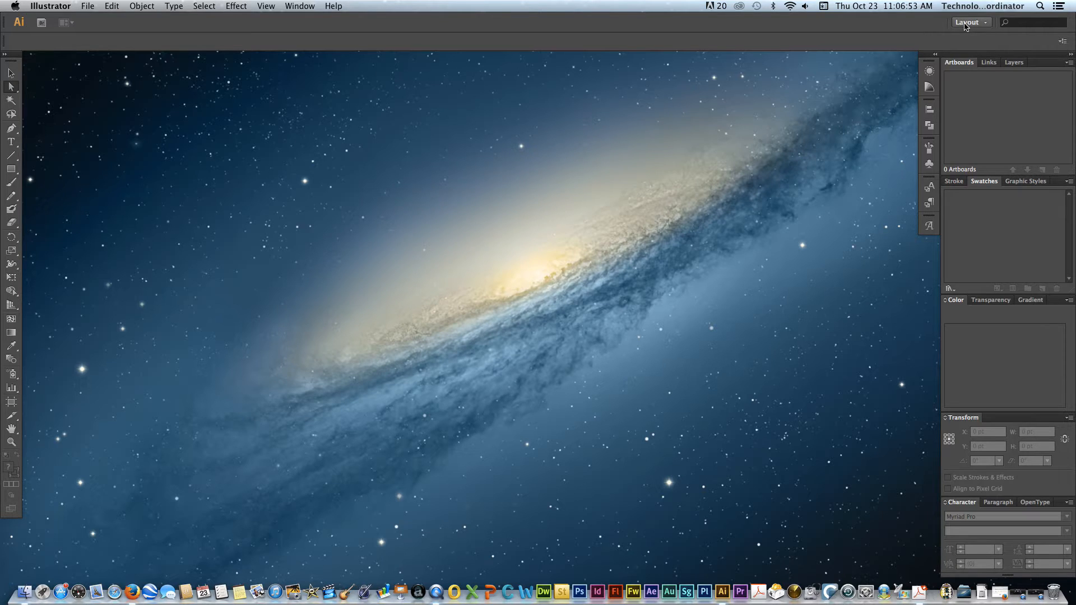
{"action": "left_click", "coordinate": [966, 25]}
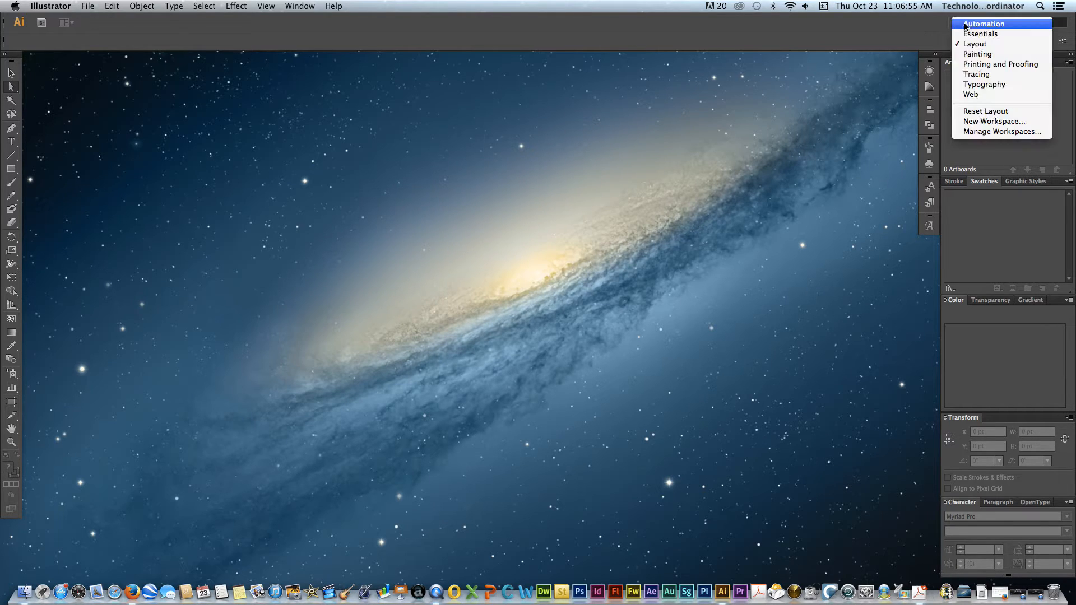
{"action": "left_click", "coordinate": [979, 54]}
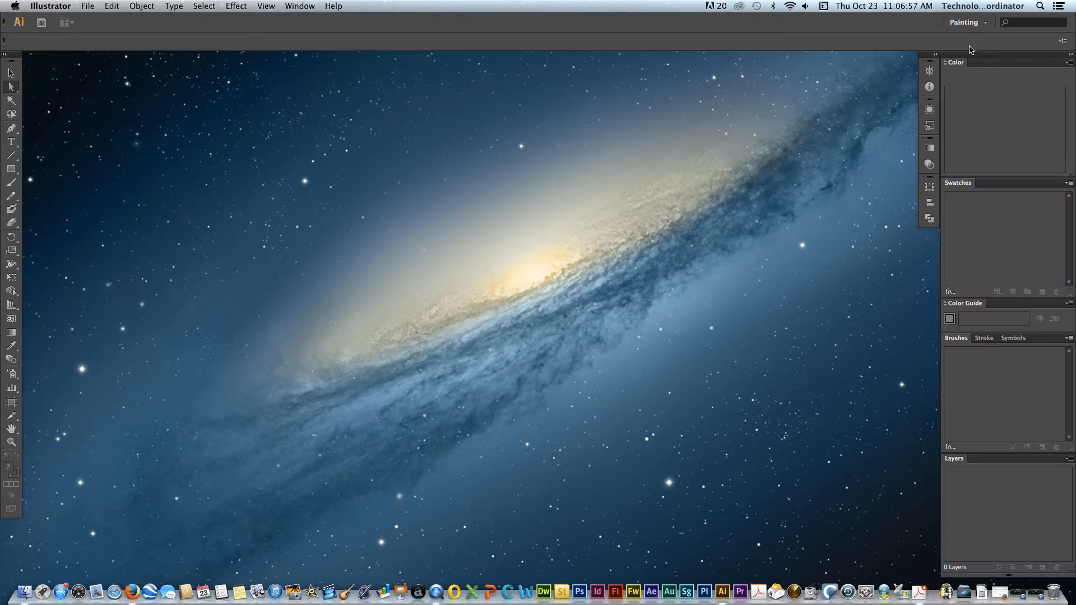
{"action": "left_click", "coordinate": [968, 25]}
{"action": "left_click", "coordinate": [979, 64]}
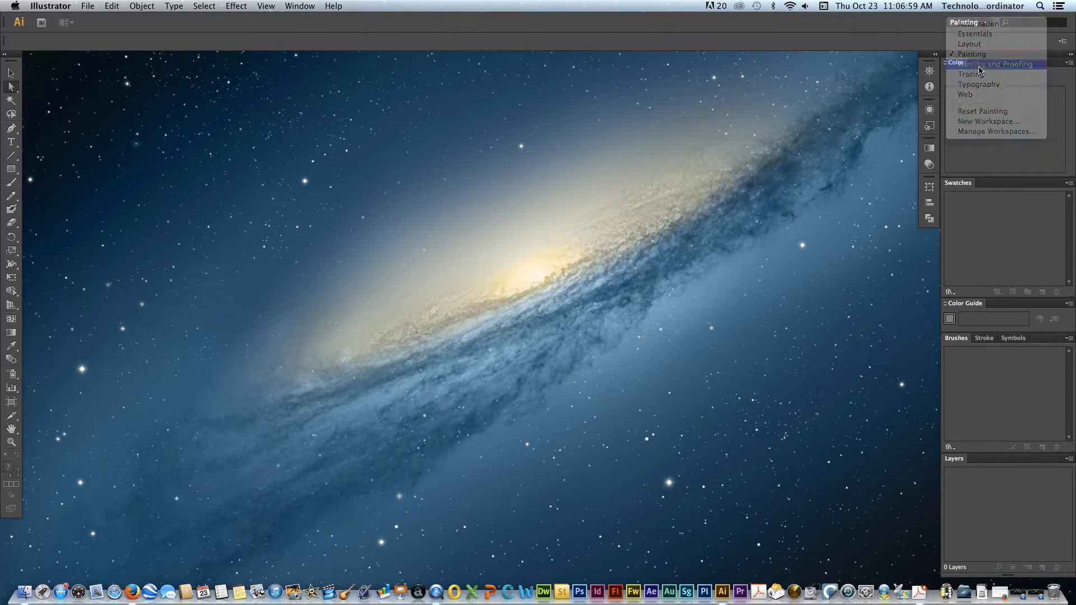
- Preview the Tracing, Typography and Web workspaces, and return to the Essentials workspace
{"action": "left_click", "coordinate": [972, 26]}
{"action": "left_click", "coordinate": [974, 74]}
{"action": "left_click", "coordinate": [963, 26]}
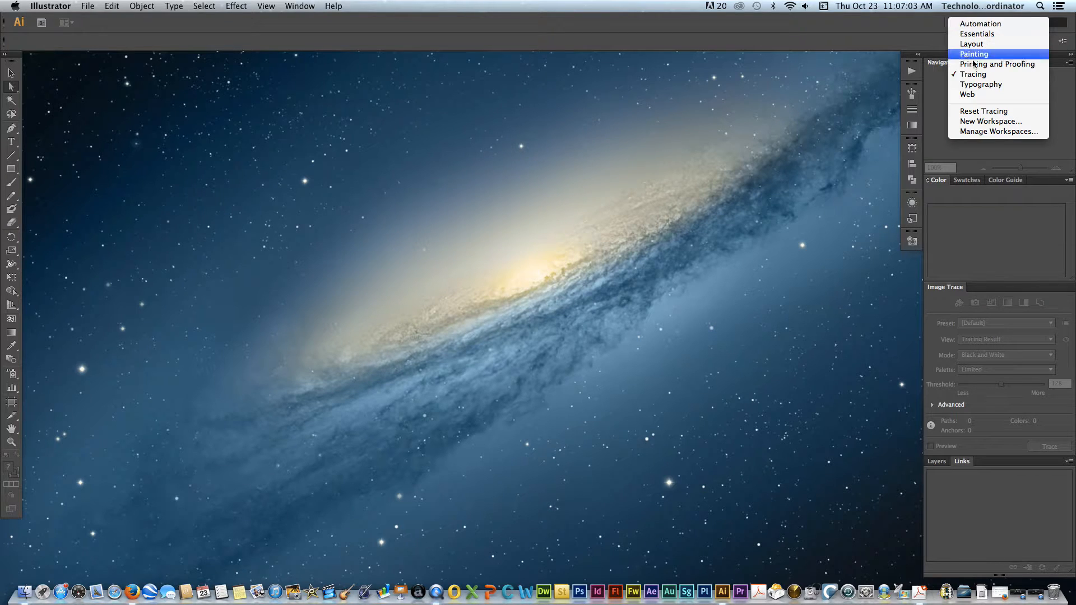
{"action": "left_click", "coordinate": [975, 85]}
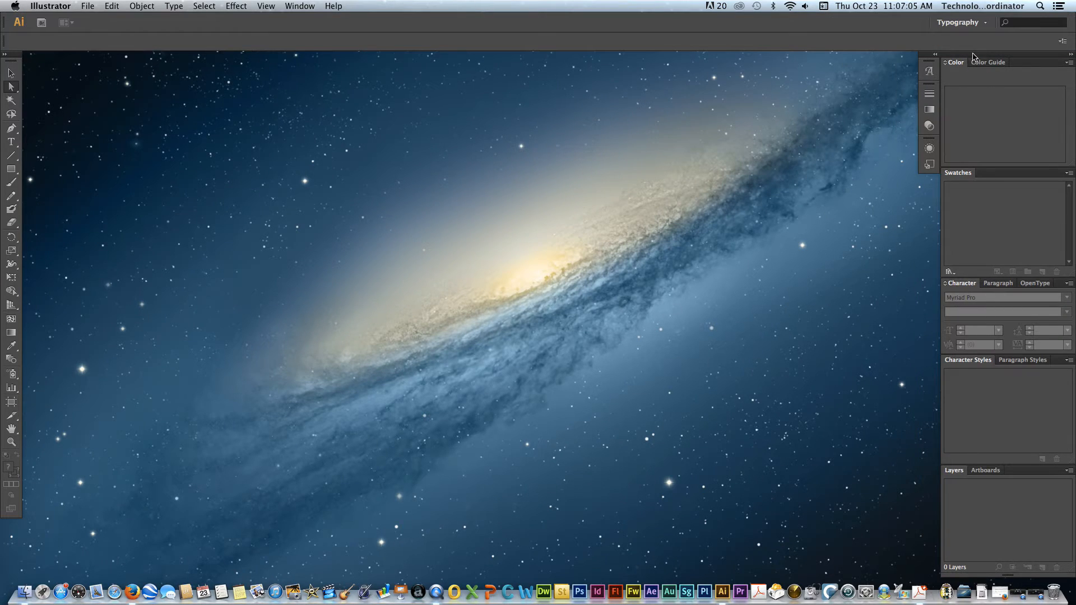
{"action": "left_click", "coordinate": [967, 23]}
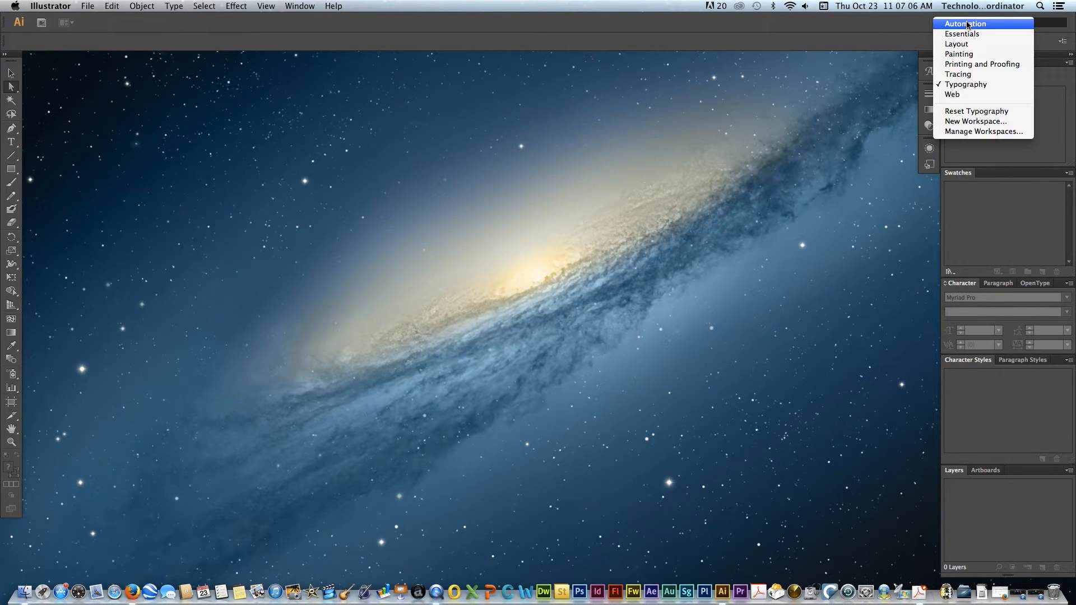
{"action": "left_click", "coordinate": [967, 94]}
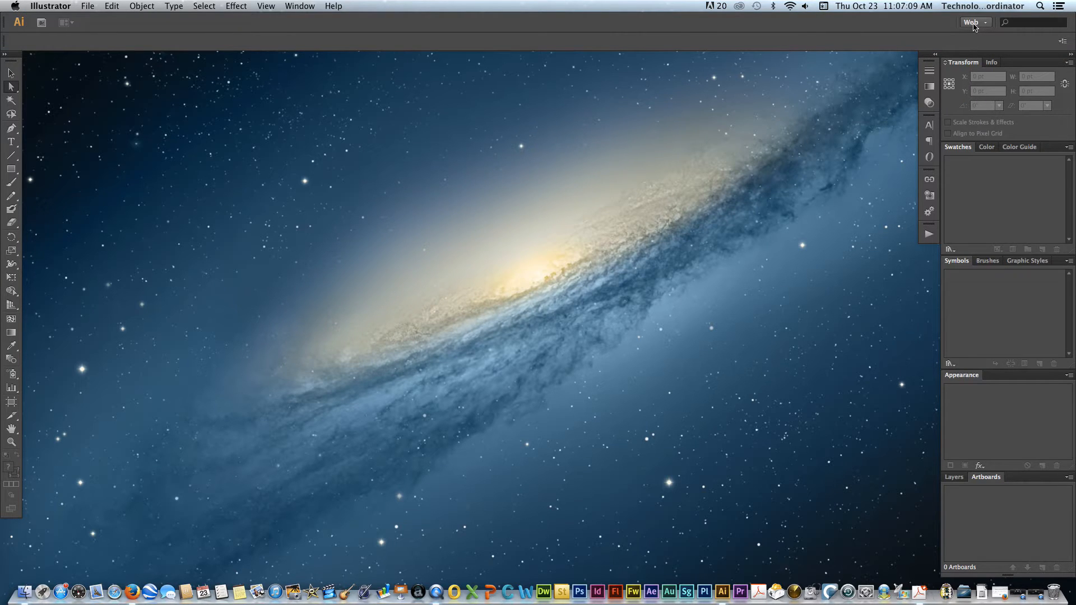
{"action": "left_click", "coordinate": [973, 25]}
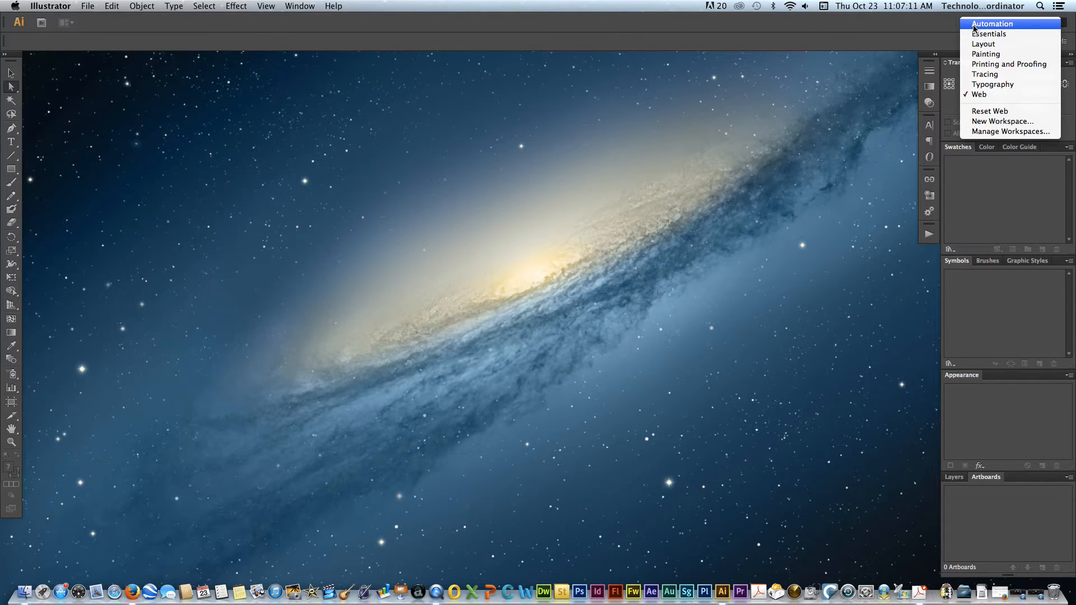
{"action": "left_click", "coordinate": [976, 35]}
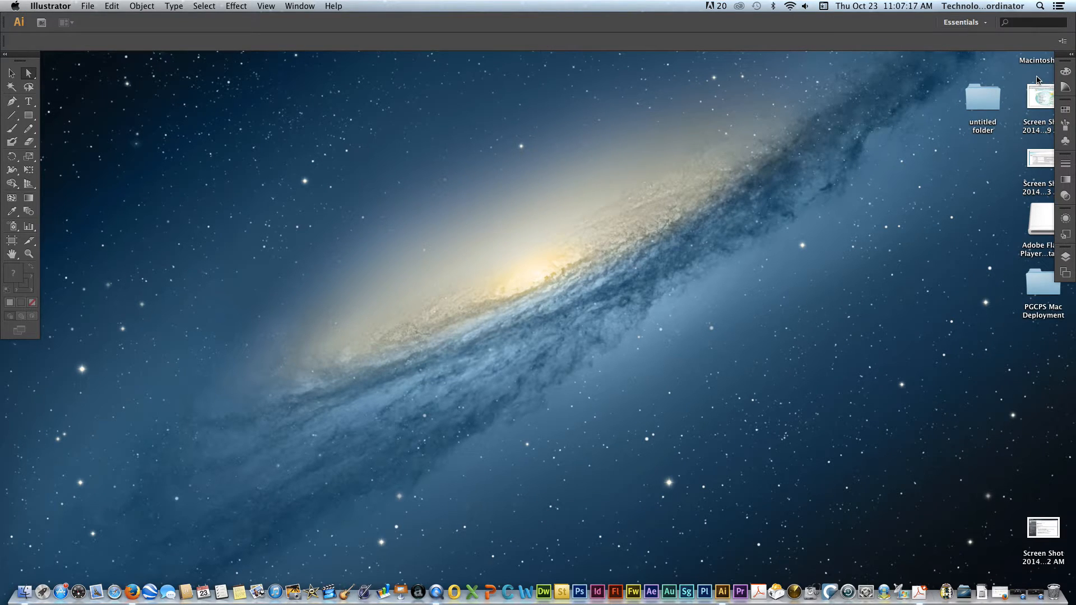
- Undock the Color Guide, Gradient, Layers and Brushes panels as separate floating icons
{"action": "left_click_drag", "start_coordinate": [1066, 87], "coordinate": [723, 150]}
{"action": "left_click_drag", "start_coordinate": [1066, 164], "coordinate": [644, 329]}
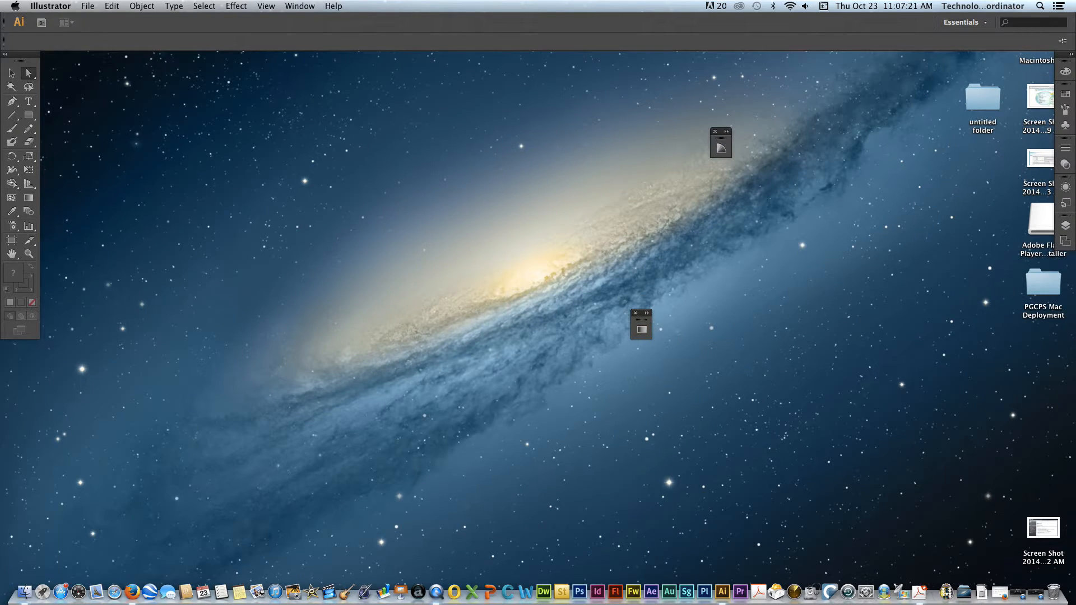
{"action": "left_click_drag", "start_coordinate": [1066, 226], "coordinate": [812, 303]}
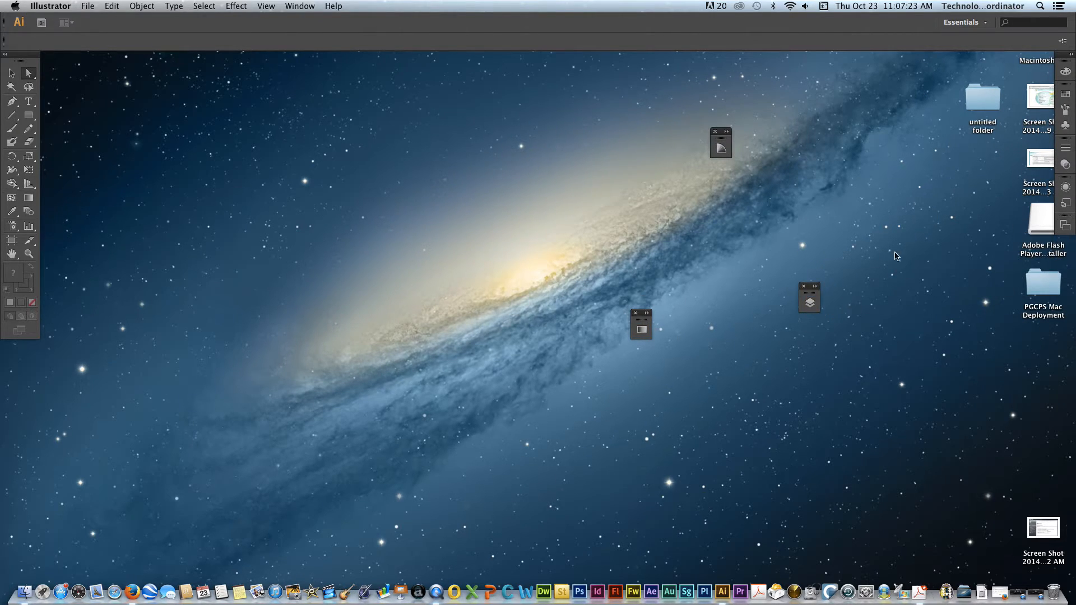
{"action": "mouse_move", "coordinate": [1065, 109]}
{"action": "left_mouse_down"}
{"action": "mouse_move", "coordinate": [628, 222]}
{"action": "mouse_move", "coordinate": [587, 218]}
{"action": "left_mouse_up"}
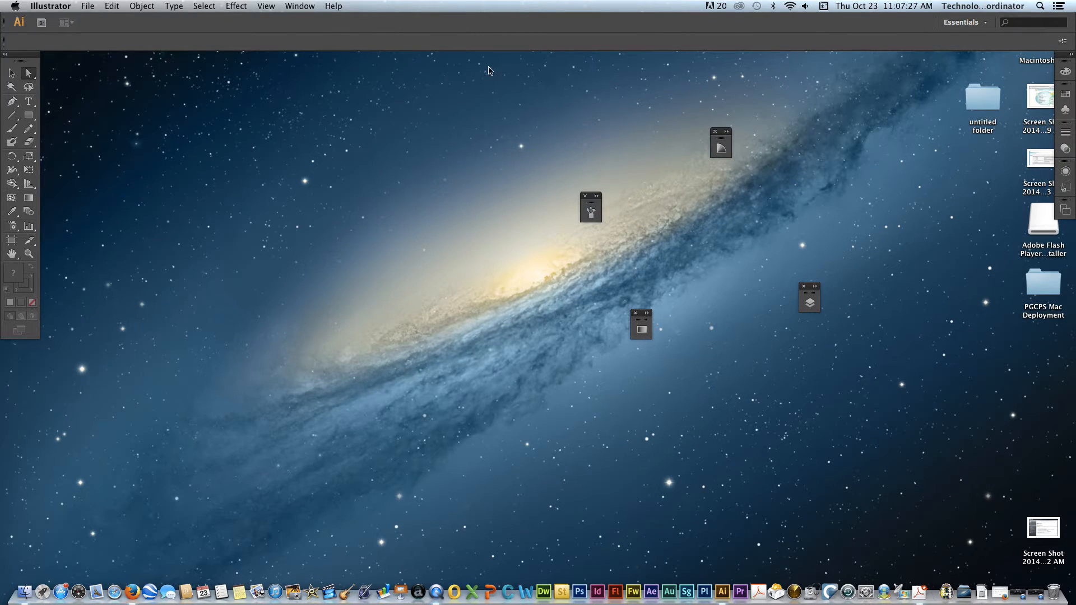
- Reset the Essentials workspace to its default panel arrangement
{"action": "left_click", "coordinate": [306, 6]}
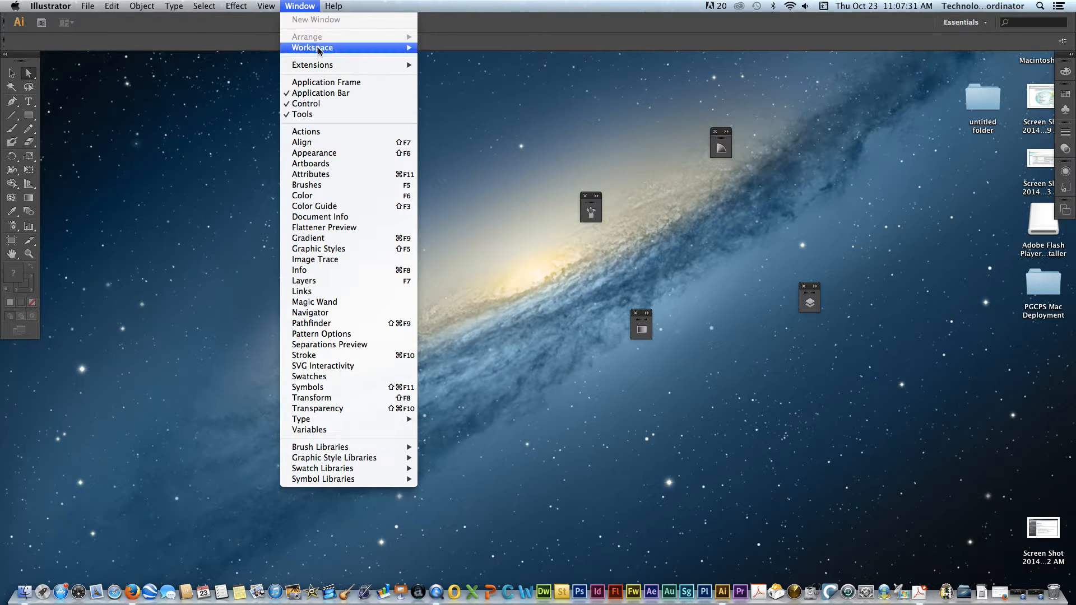
{"action": "mouse_move", "coordinate": [318, 50]}
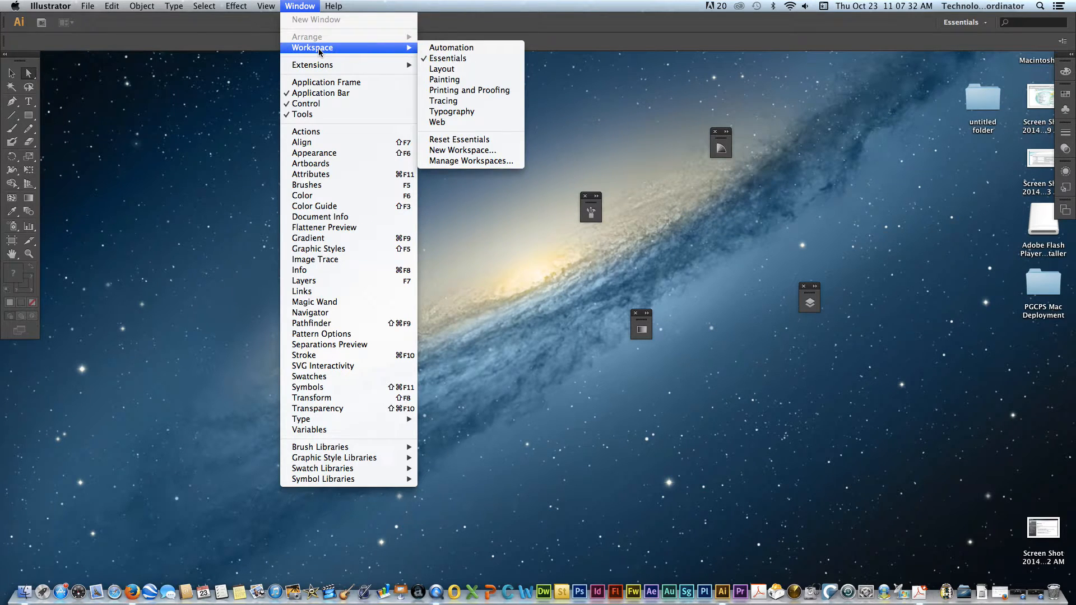
{"action": "left_click", "coordinate": [491, 140]}
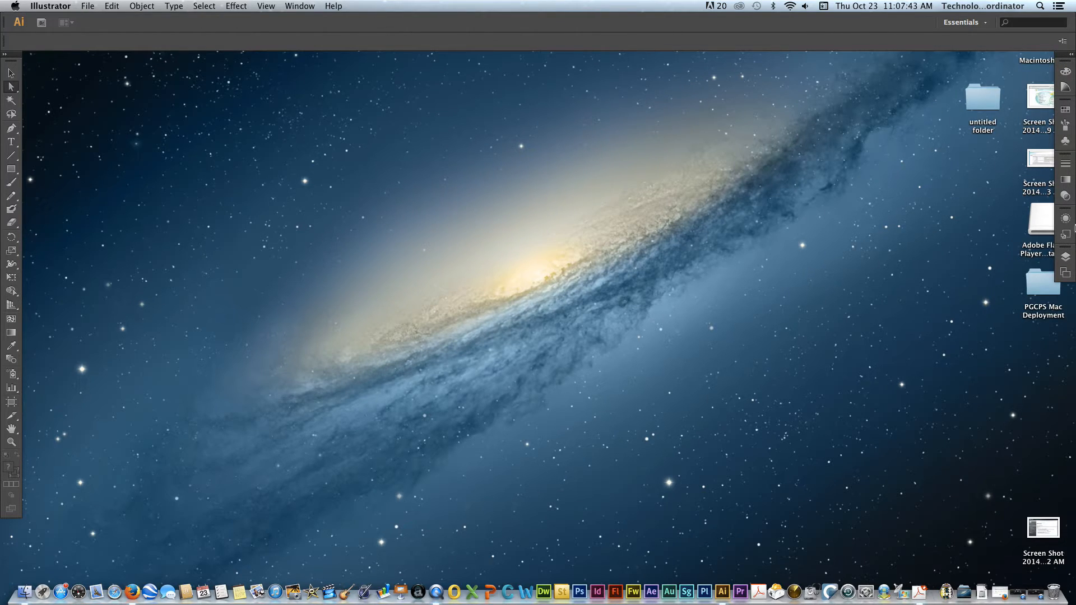
- Expand the docked panels to view their contents and collapse them back to icons
{"action": "left_click", "coordinate": [1071, 54]}
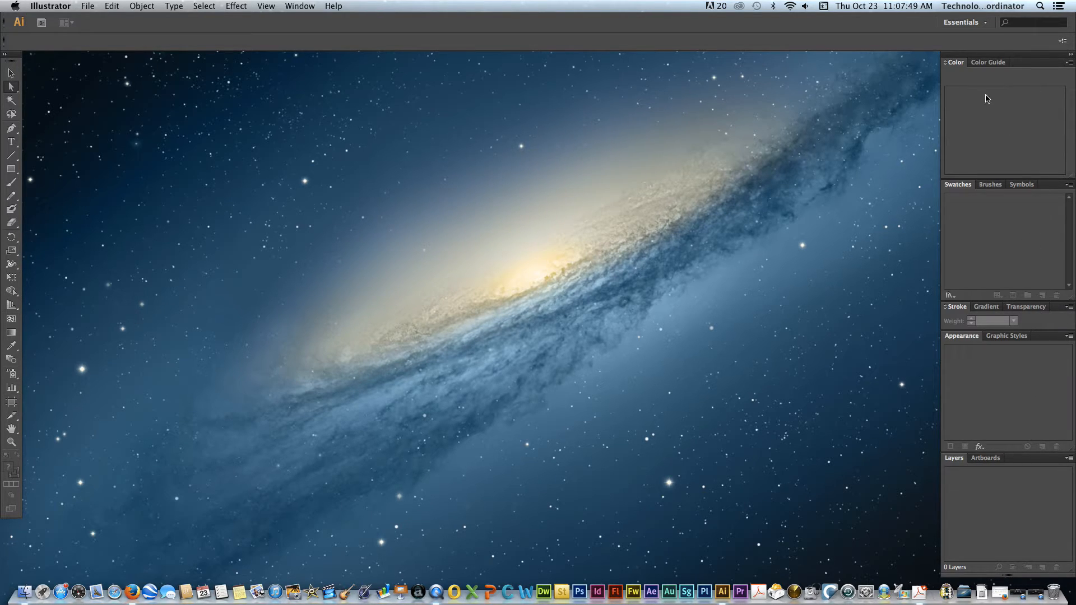
{"action": "left_click", "coordinate": [1072, 57]}
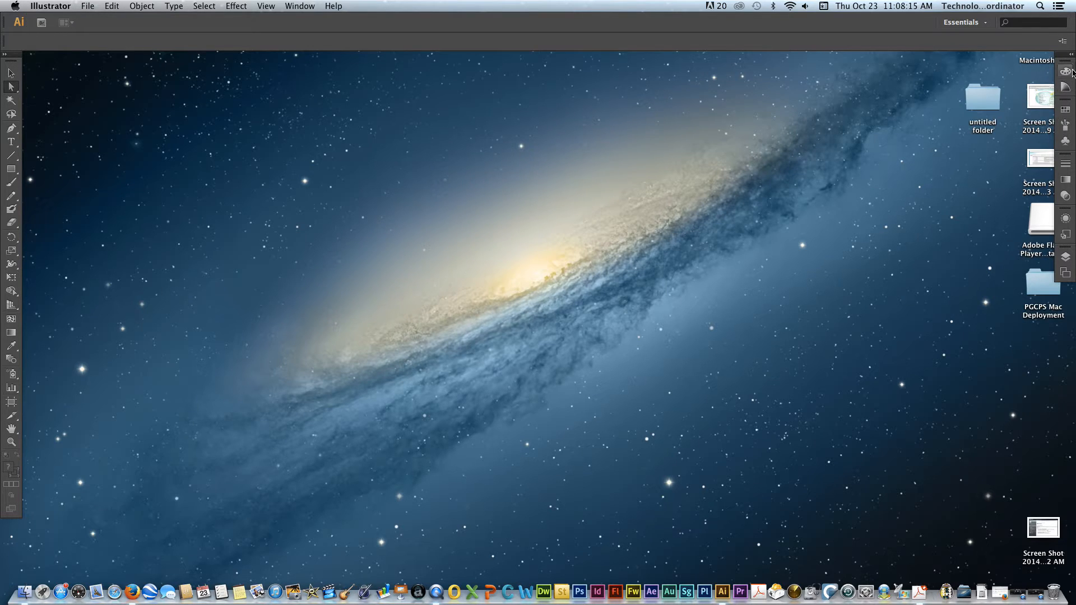
- Undock the Color, Swatches and Brushes panels from the collapsed dock as separate floating icons
{"action": "left_click_drag", "start_coordinate": [1066, 71], "coordinate": [828, 110]}
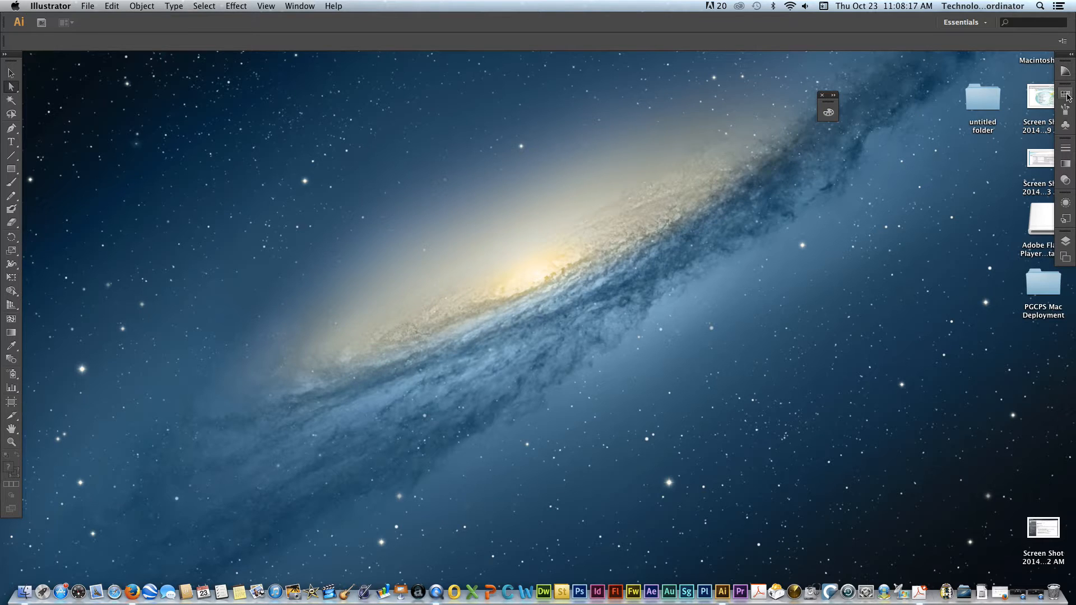
{"action": "left_click_drag", "start_coordinate": [1066, 94], "coordinate": [838, 230]}
{"action": "left_click", "coordinate": [1066, 147]}
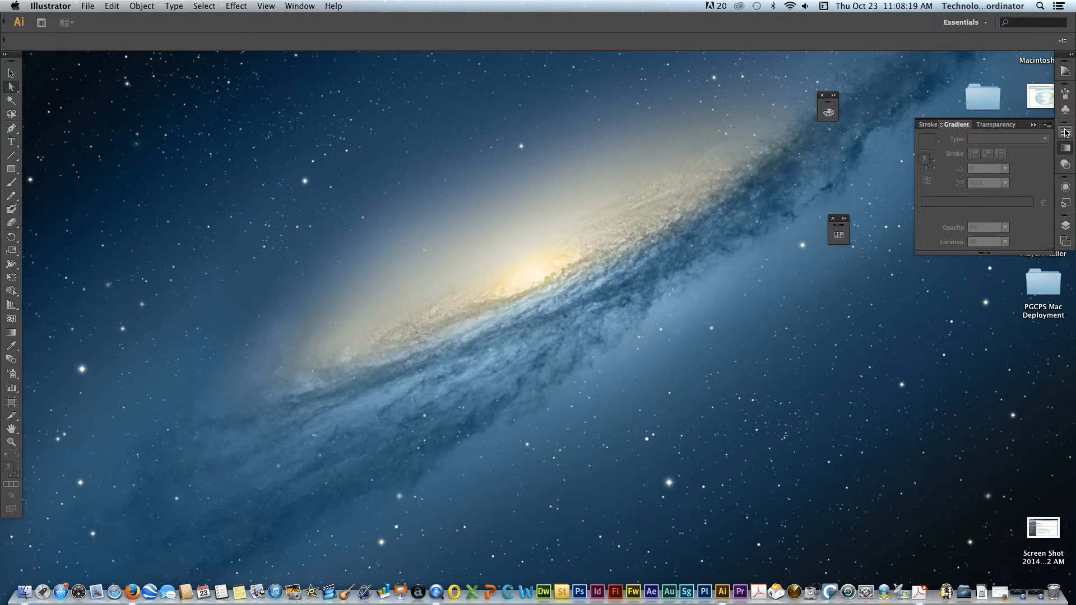
{"action": "left_click", "coordinate": [1066, 132]}
{"action": "left_click", "coordinate": [1066, 148]}
{"action": "mouse_move", "coordinate": [1066, 94]}
{"action": "left_mouse_down"}
{"action": "mouse_move", "coordinate": [910, 155]}
{"action": "mouse_move", "coordinate": [868, 160]}
{"action": "left_mouse_up"}
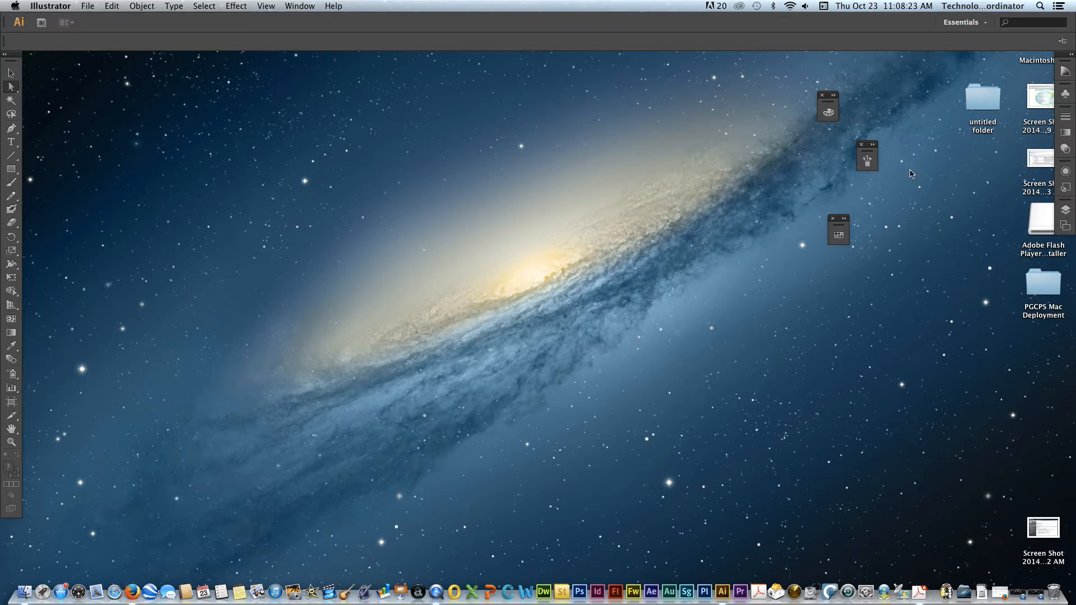
- Open the floating Brushes, Color and Swatches panels from their undocked icons
{"action": "left_click", "coordinate": [867, 161]}
{"action": "left_click", "coordinate": [829, 112]}
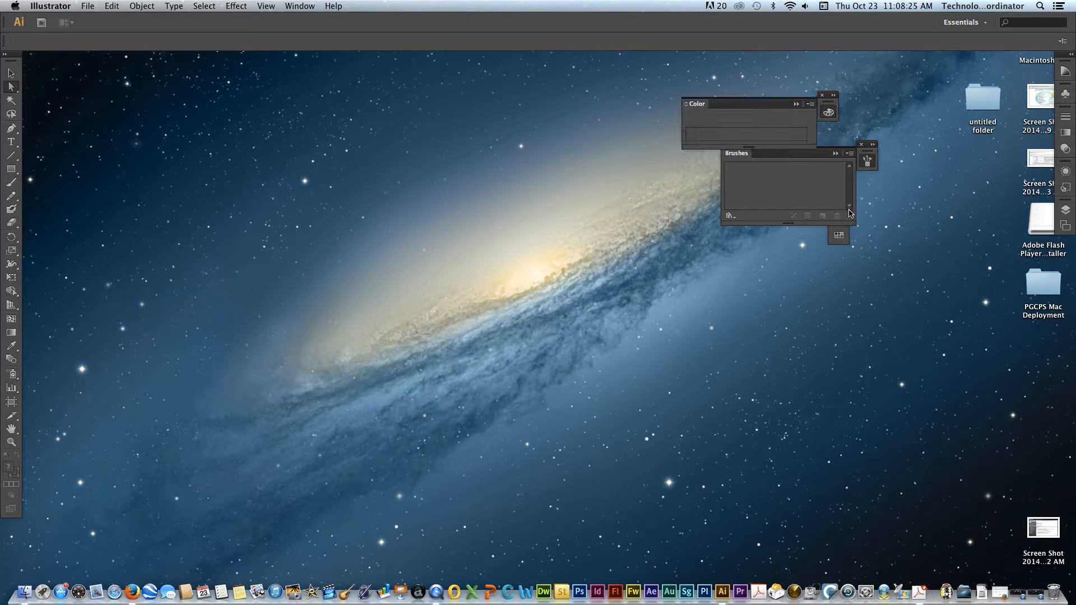
{"action": "left_click", "coordinate": [842, 237]}
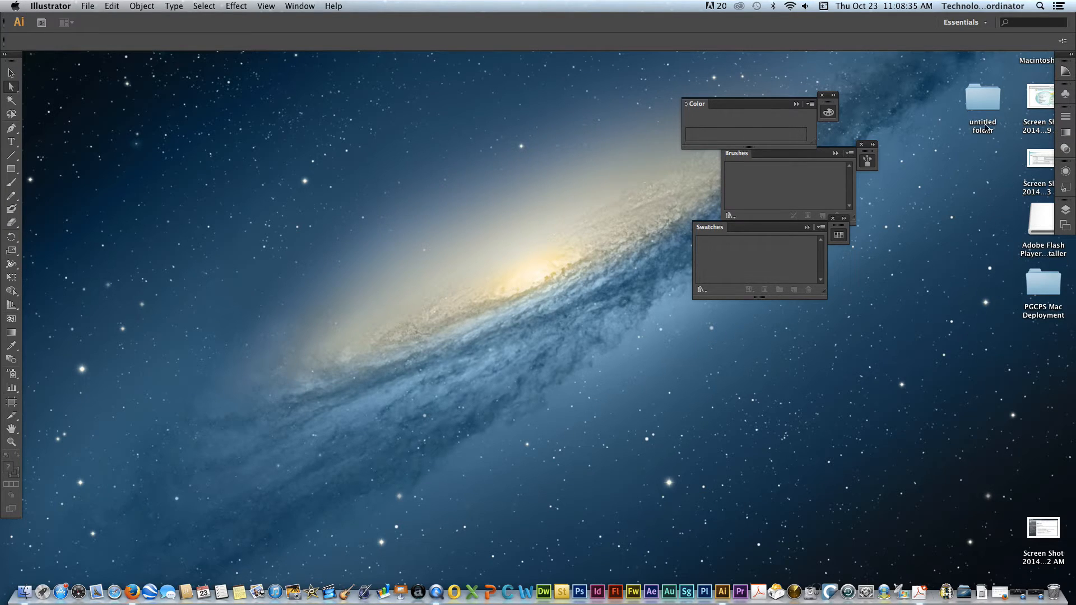
- Reset the Essentials workspace to restore the undocked Color, Brushes and Swatches panels to the dock
{"action": "left_click", "coordinate": [300, 6]}
{"action": "mouse_move", "coordinate": [365, 50]}
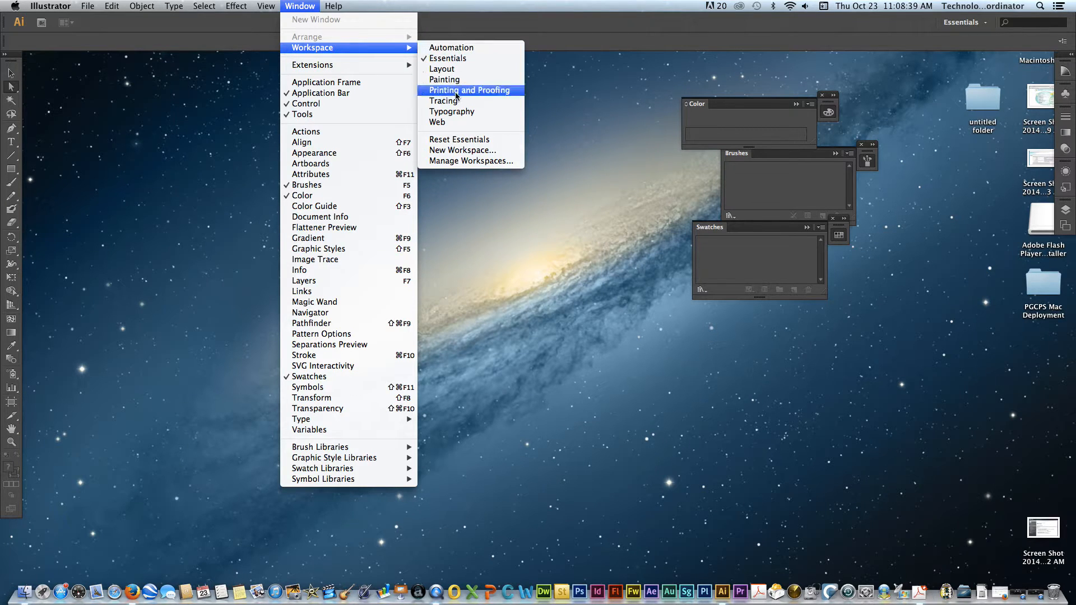
{"action": "left_click", "coordinate": [459, 139]}
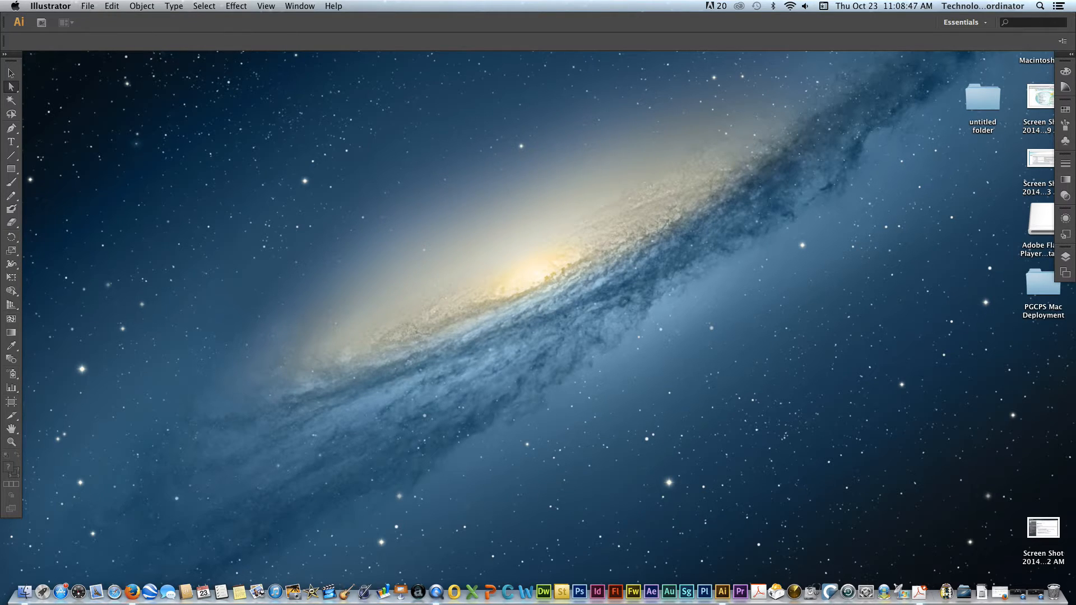
- Start a new document and name it with the student's last name and first initial followed by "_name of assignment"
{"action": "left_click", "coordinate": [87, 10]}
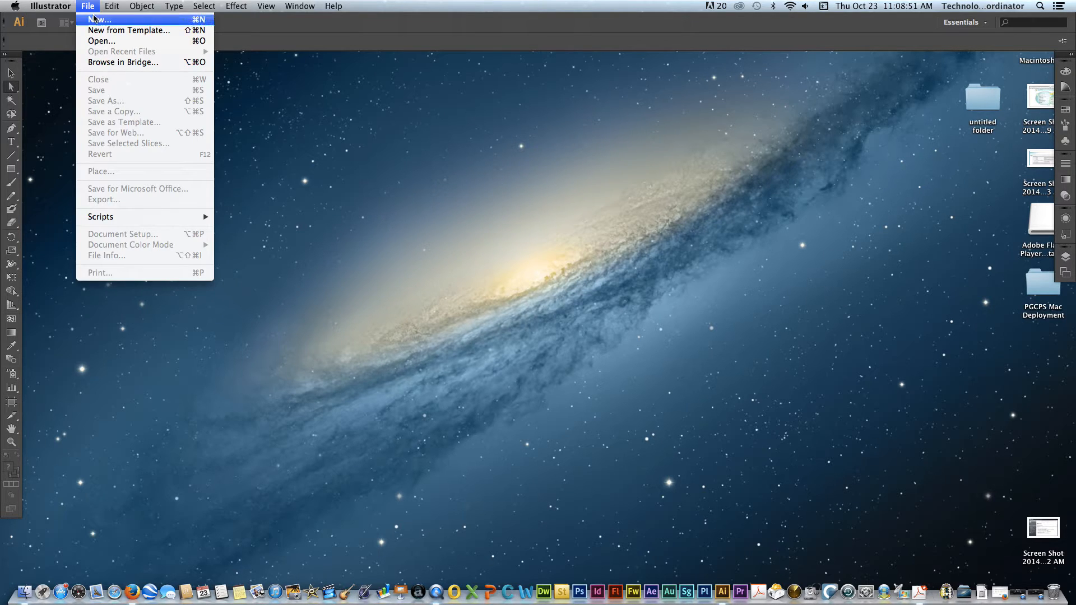
{"action": "left_click", "coordinate": [95, 21]}
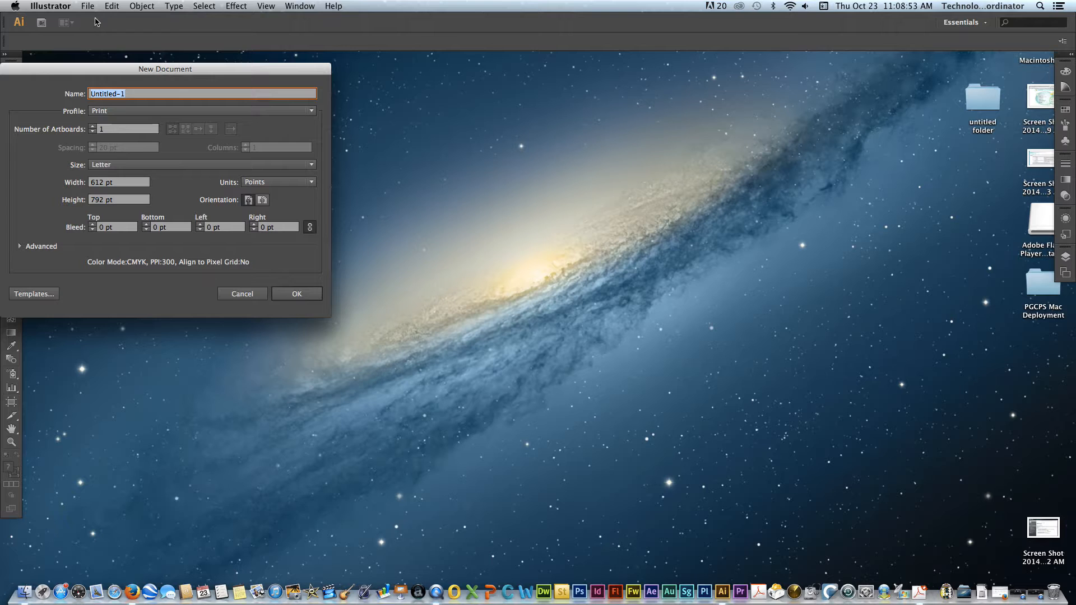
{"action": "left_click_drag", "start_coordinate": [107, 68], "coordinate": [228, 82]}
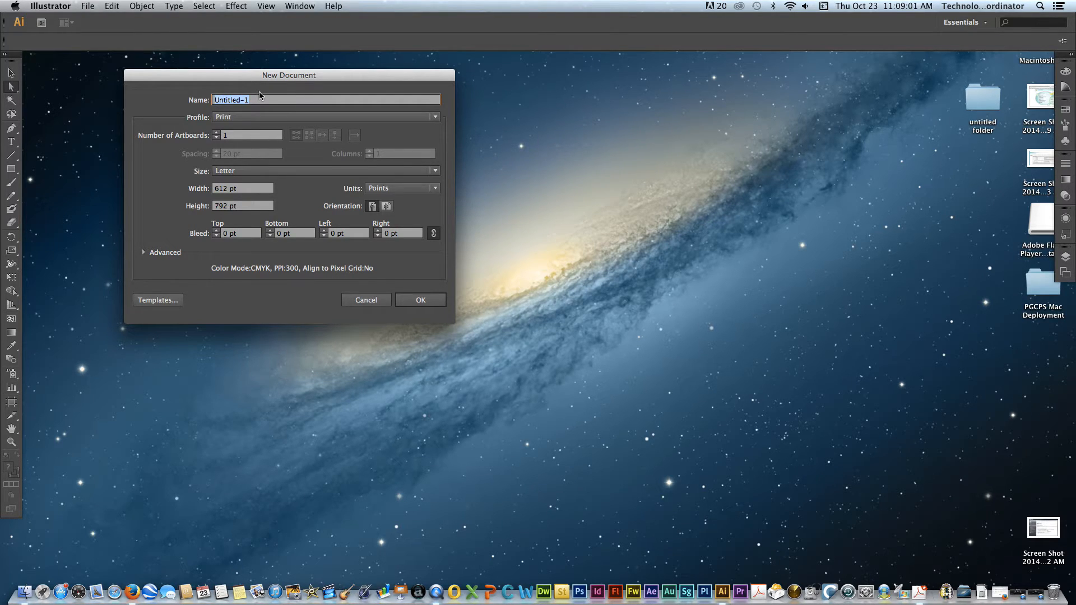
{"action": "type", "text": "DogbeC_na"}
{"action": "type", "text": "e of assigntment"}
{"action": "left_click", "coordinate": [253, 101]}
{"action": "type", "text": "m"}
- Set the new document's units to Inches and create it at Letter size
{"action": "left_click", "coordinate": [418, 189]}
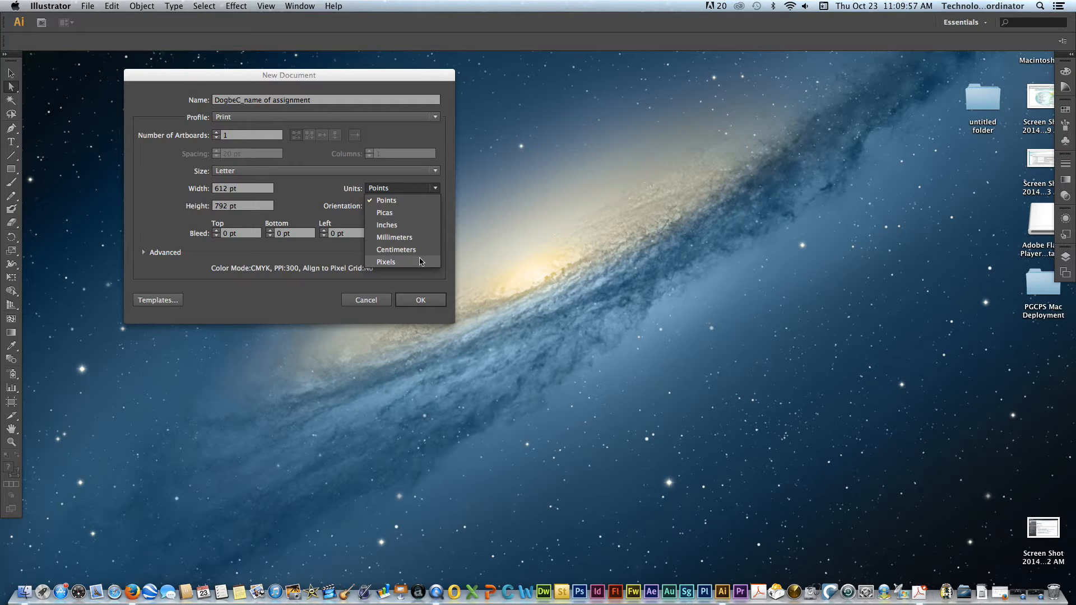
{"action": "left_click", "coordinate": [346, 187]}
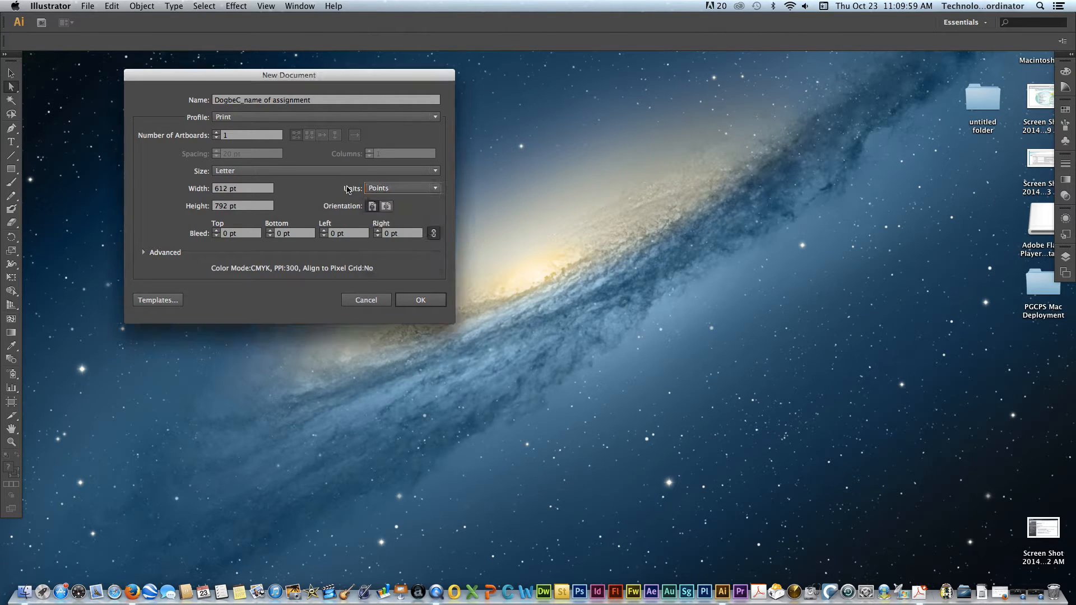
{"action": "left_click", "coordinate": [389, 191]}
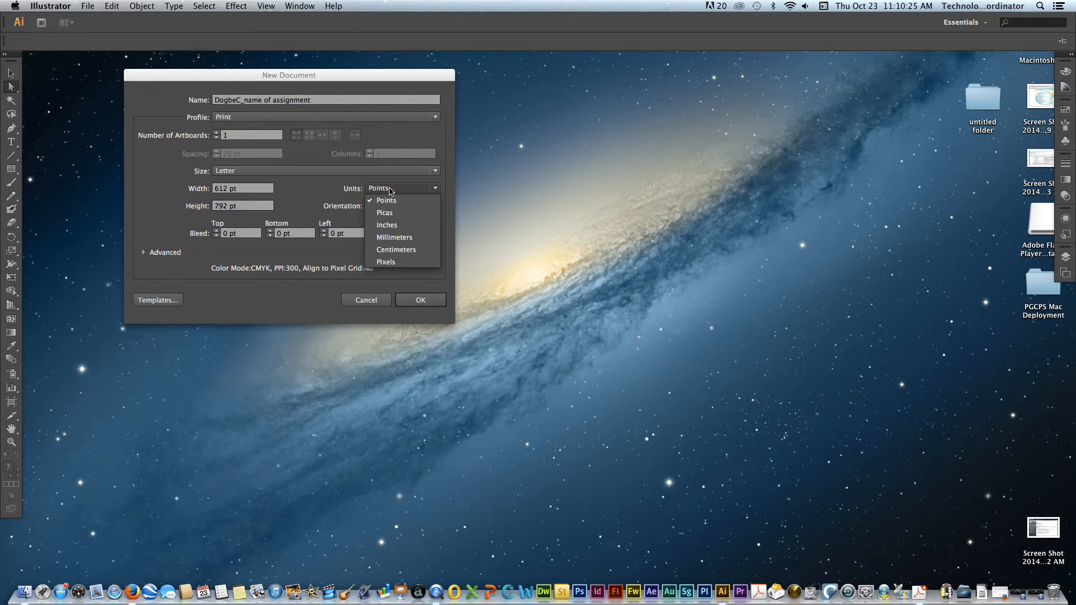
{"action": "left_click", "coordinate": [390, 230]}
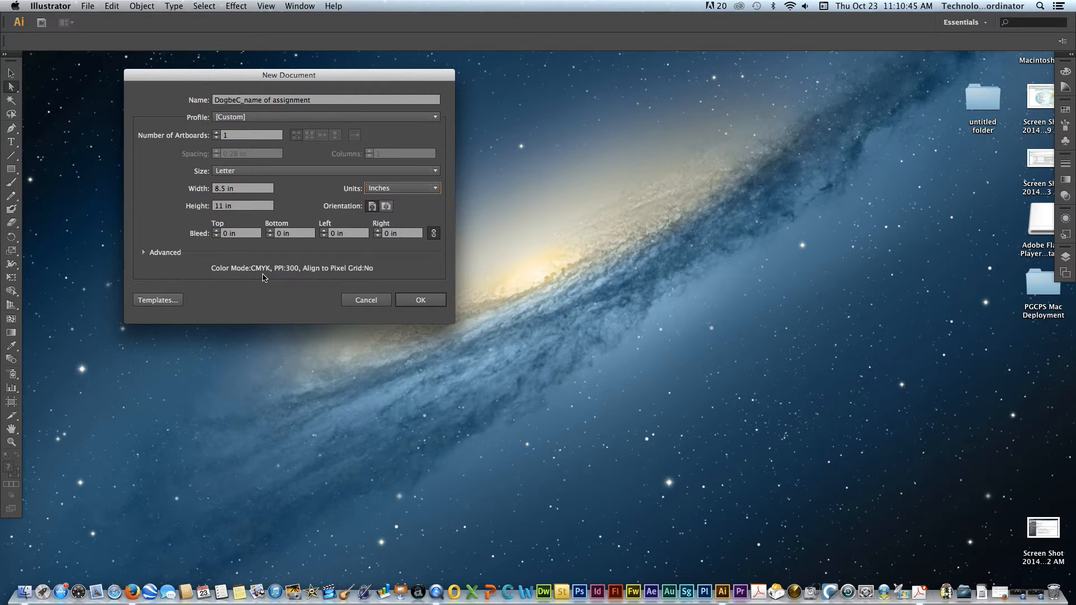
{"action": "left_click", "coordinate": [421, 301]}
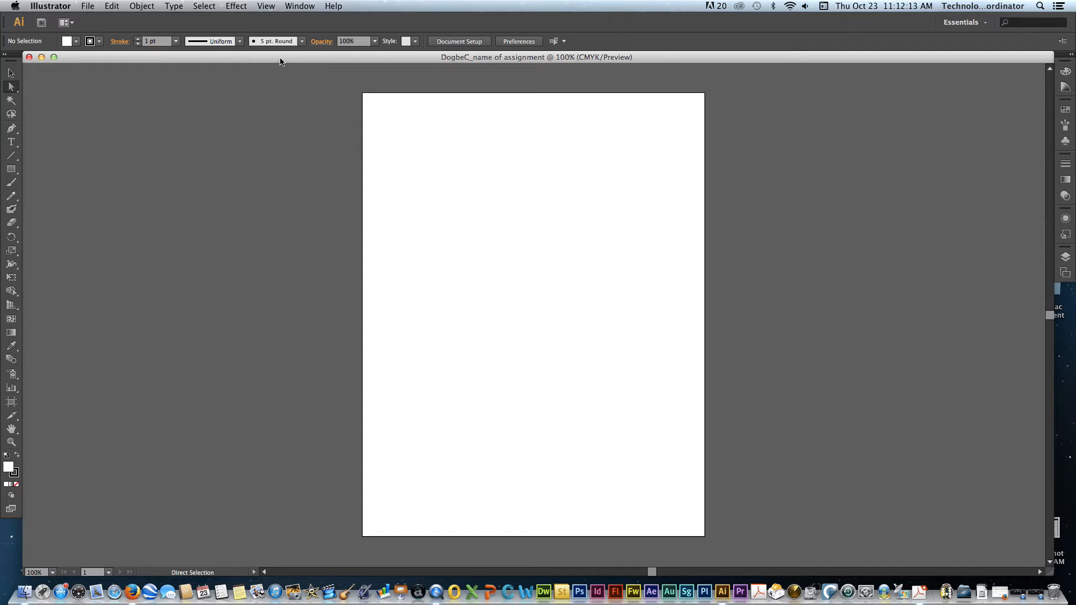
- Create a second Letter document with the default name and settings, and switch back and forth between the two open documents
{"action": "key", "text": "super+n"}
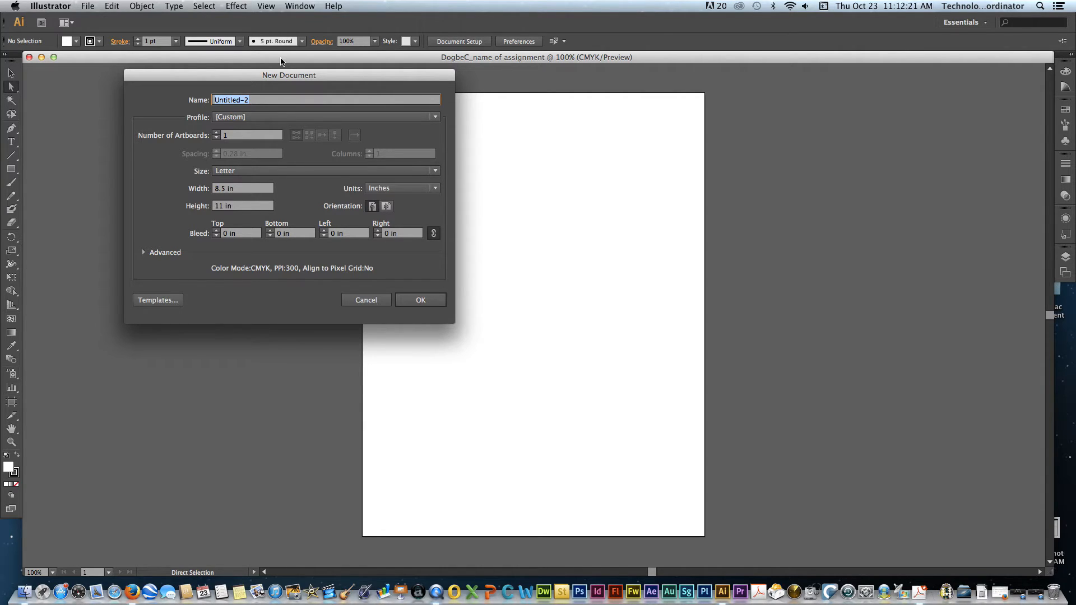
{"action": "key", "text": "Return"}
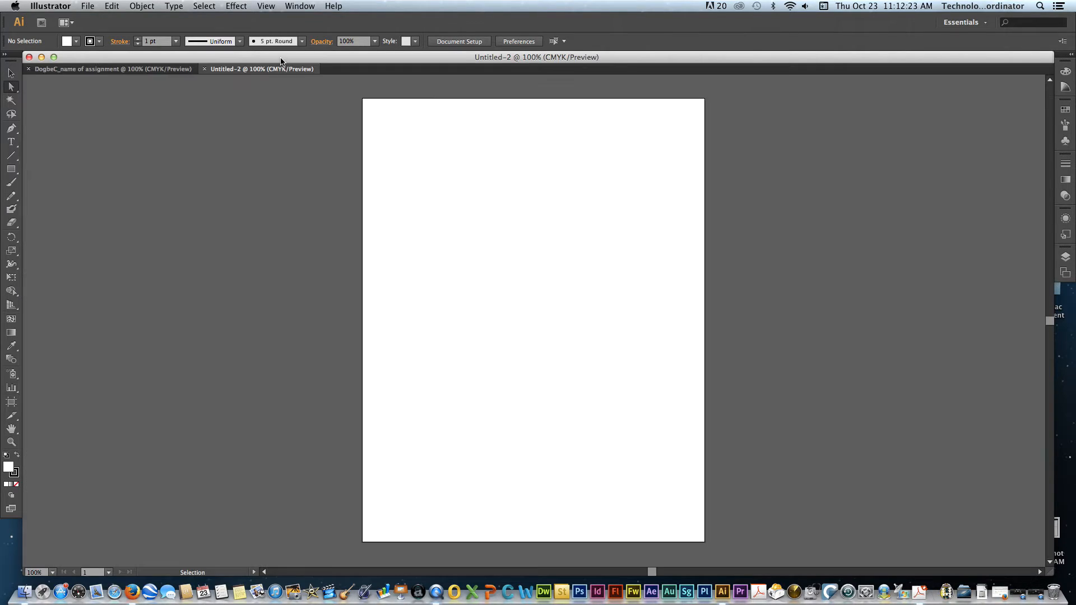
{"action": "left_click", "coordinate": [184, 70]}
{"action": "left_click", "coordinate": [223, 70]}
{"action": "left_click", "coordinate": [180, 71]}
{"action": "left_click", "coordinate": [223, 71]}
{"action": "left_click", "coordinate": [186, 72]}
{"action": "left_click", "coordinate": [224, 71]}
- Arrange the two documents side by side in a 2-up layout and bring each artboard fully into view
{"action": "left_click", "coordinate": [71, 23]}
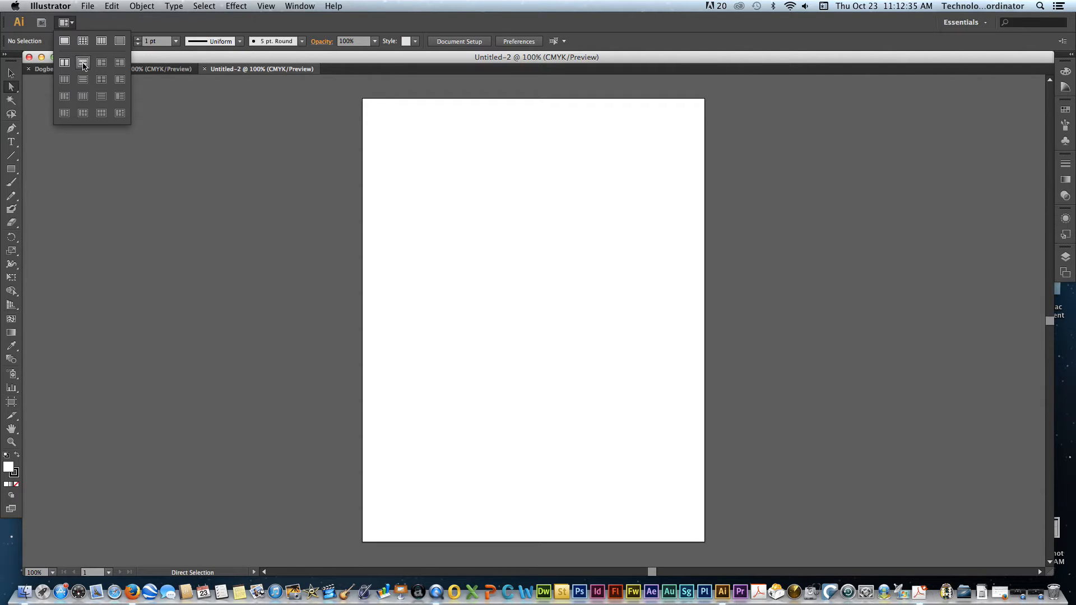
{"action": "left_click", "coordinate": [64, 64]}
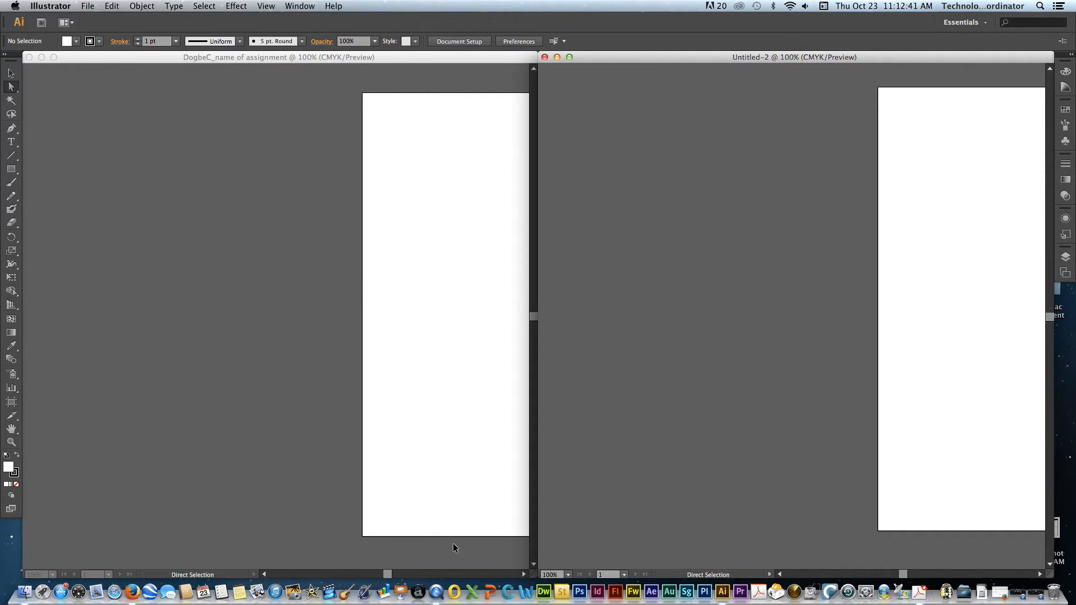
{"action": "left_click", "coordinate": [525, 575]}
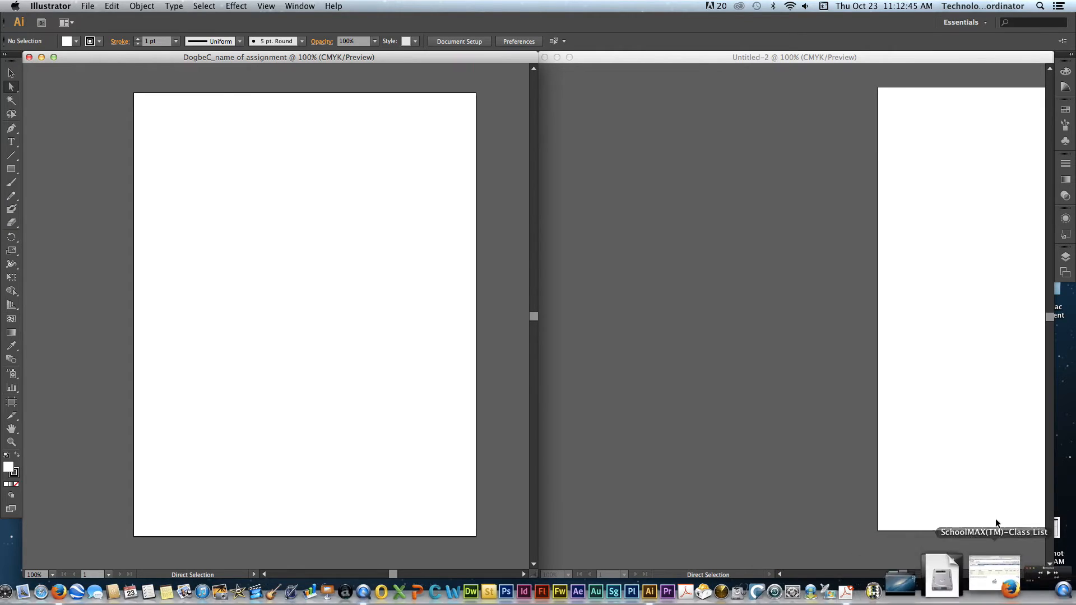
{"action": "left_click", "coordinate": [1039, 575]}
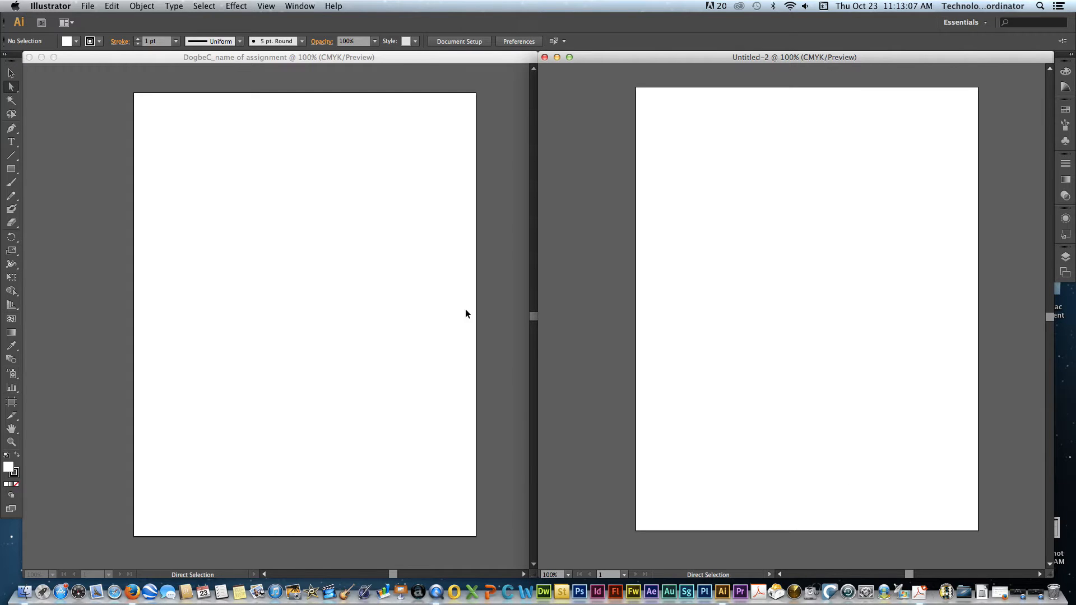
- Activate the assignment document and check its artboard navigation list
{"action": "left_click", "coordinate": [185, 577]}
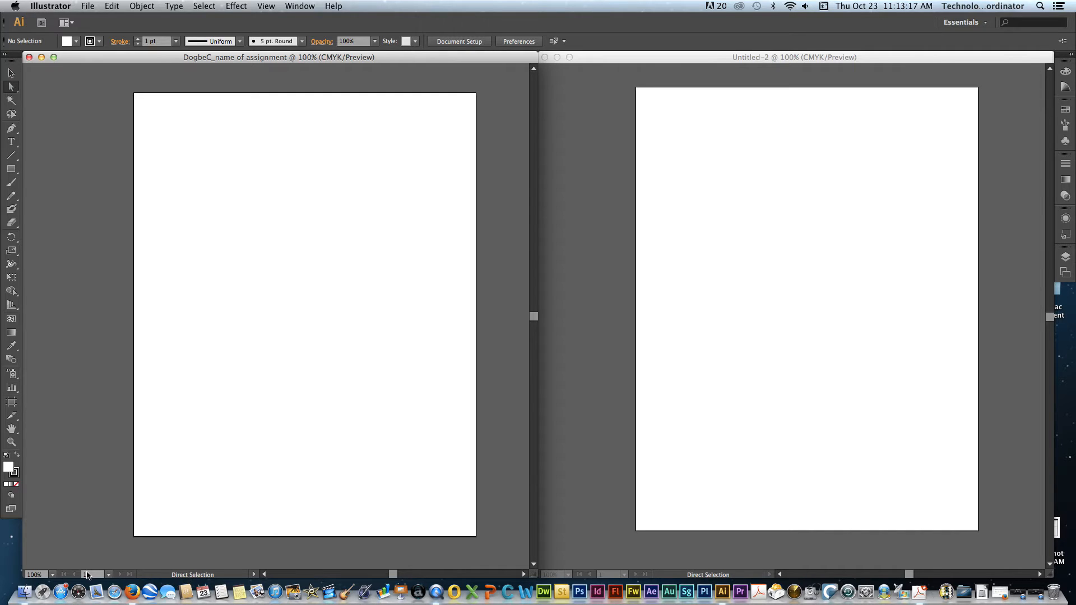
{"action": "left_click", "coordinate": [108, 578]}
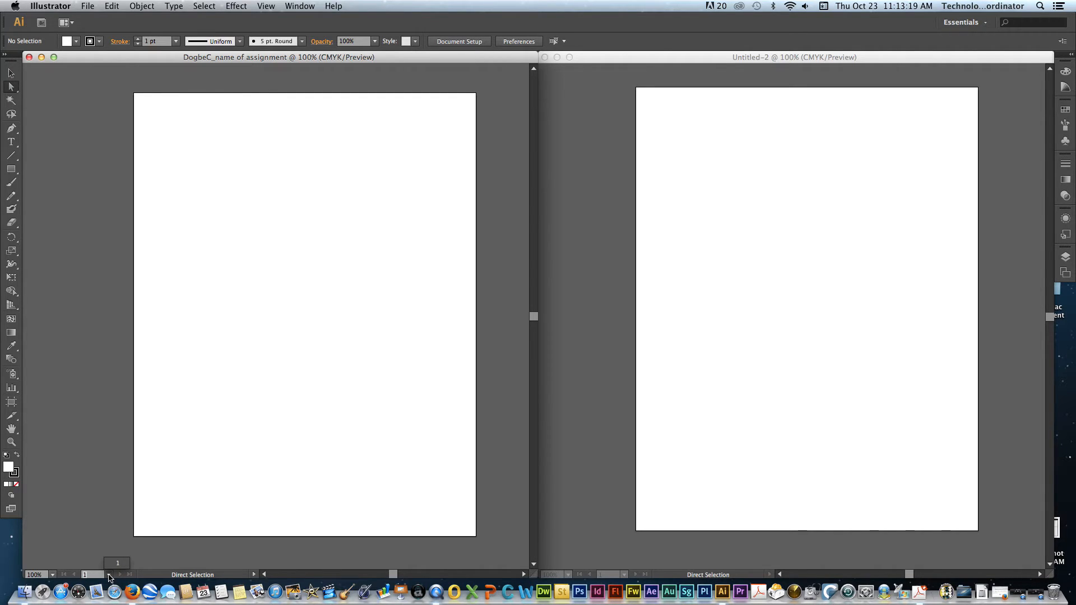
{"action": "left_click", "coordinate": [110, 578]}
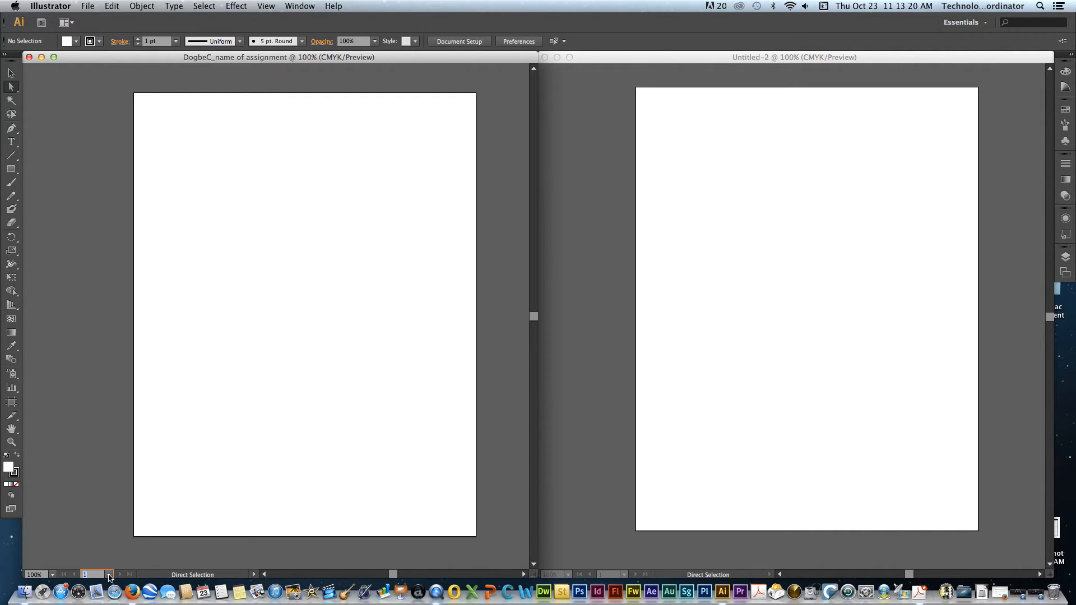
- Try the Fit On Screen, 4.17% and 400% zoom levels on the assignment document, and fit it on screen again
{"action": "left_click", "coordinate": [52, 575]}
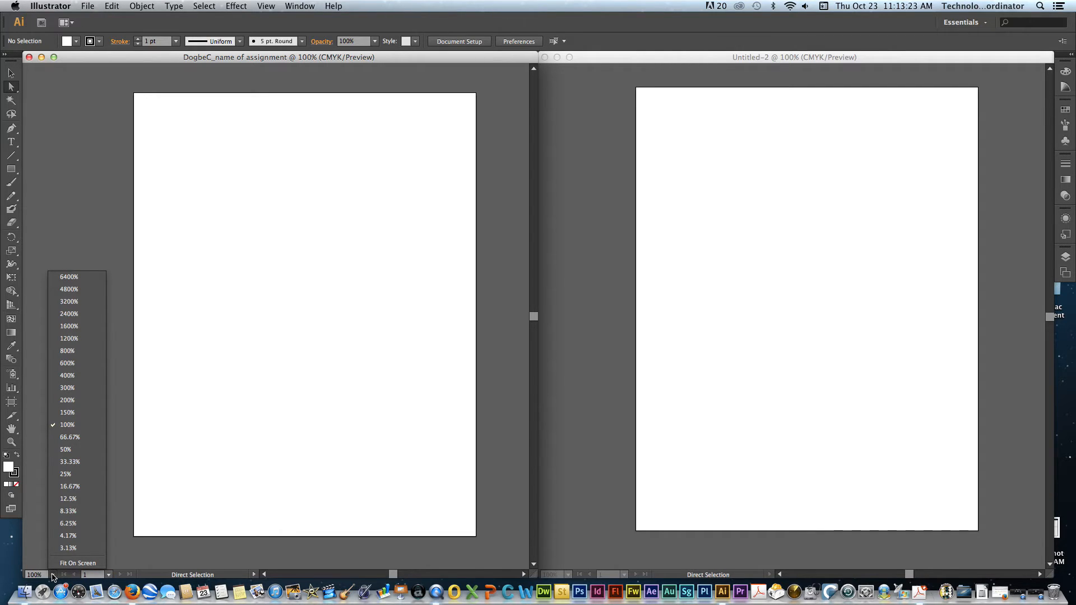
{"action": "left_click", "coordinate": [73, 563]}
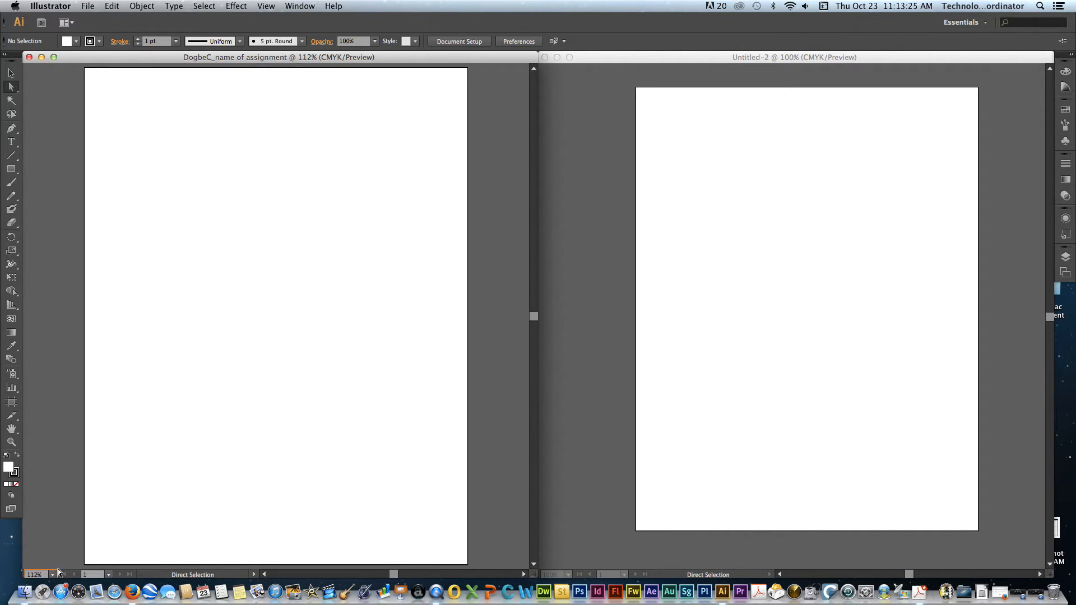
{"action": "left_click", "coordinate": [52, 575]}
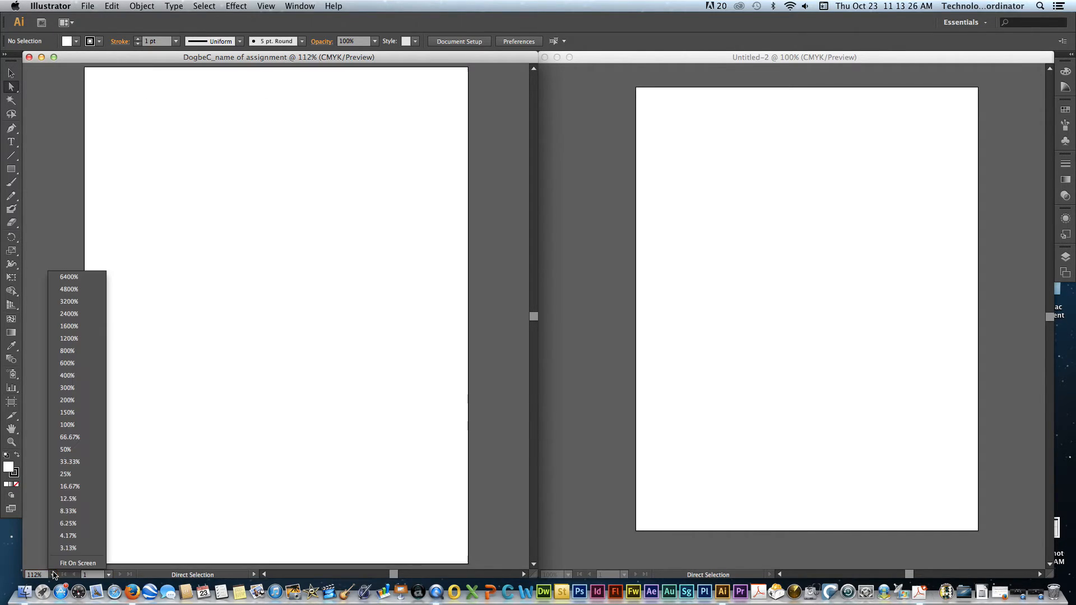
{"action": "left_click", "coordinate": [67, 536]}
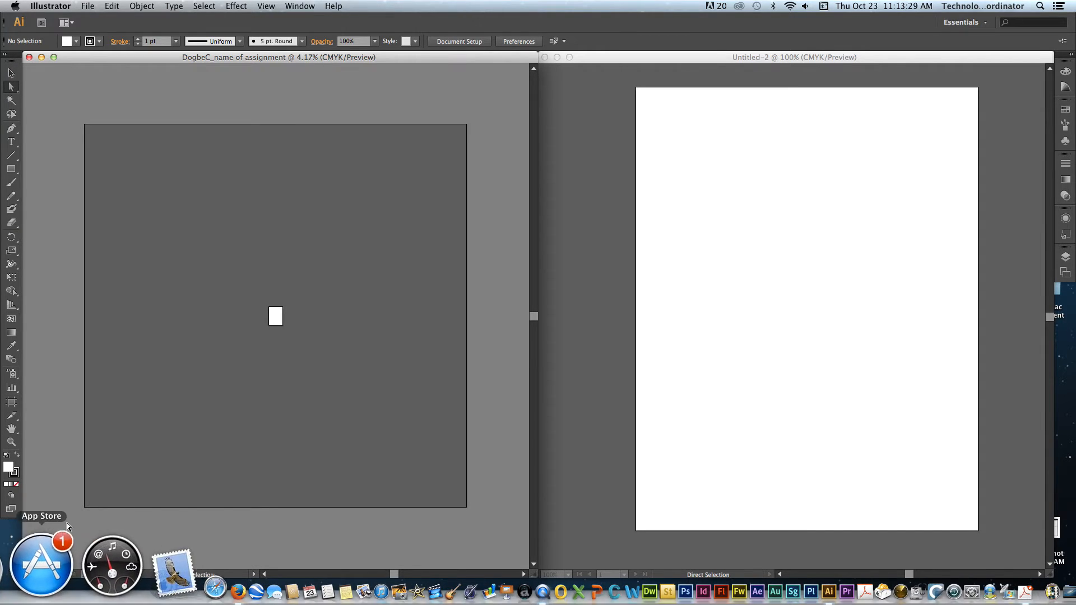
{"action": "left_click", "coordinate": [53, 575]}
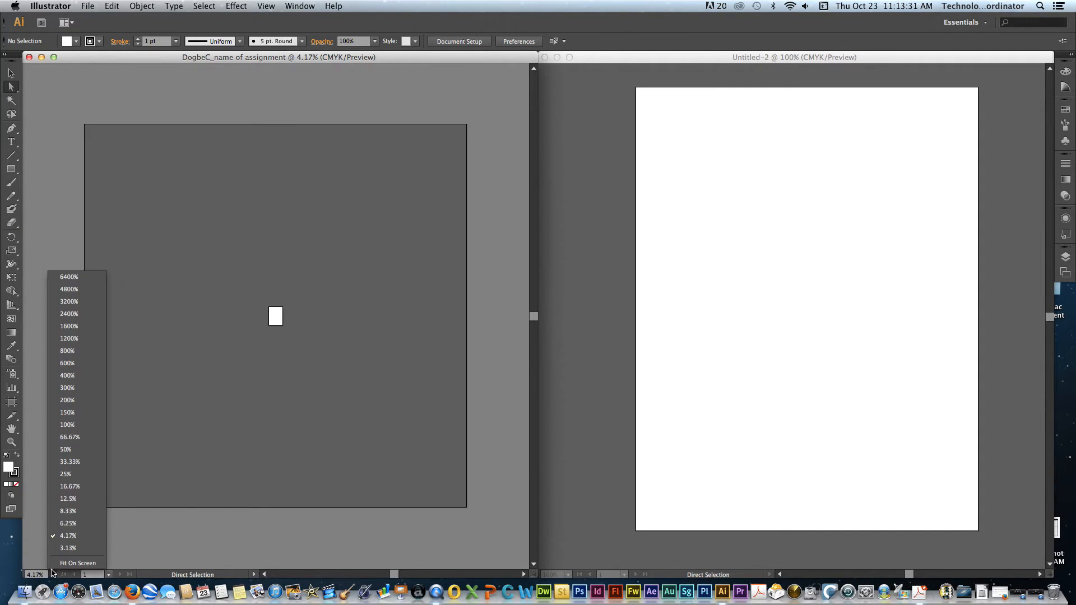
{"action": "left_click", "coordinate": [77, 375]}
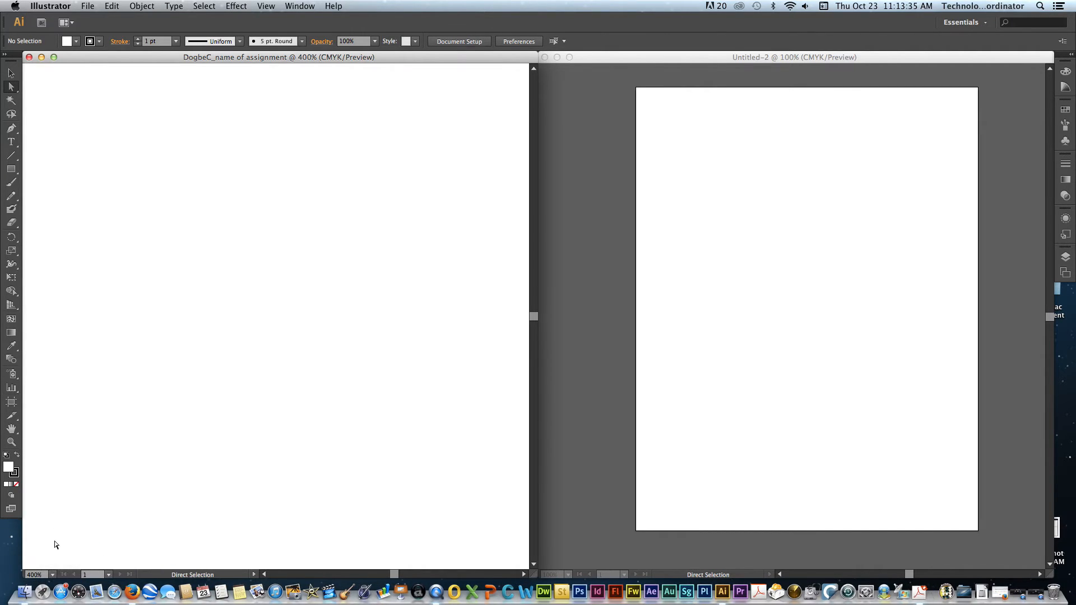
{"action": "left_click", "coordinate": [53, 576]}
{"action": "left_click", "coordinate": [62, 563]}
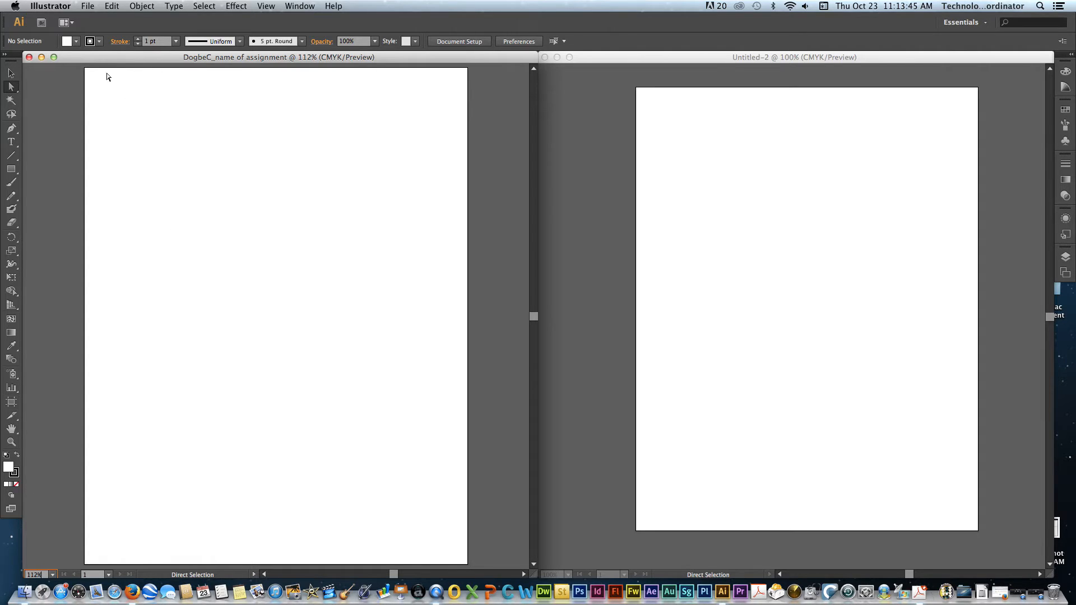
- Draw a rounded rectangle about 3.46 in wide and 3.01 in high near the upper-left corner of the assignment artboard
{"action": "left_click", "coordinate": [12, 72]}
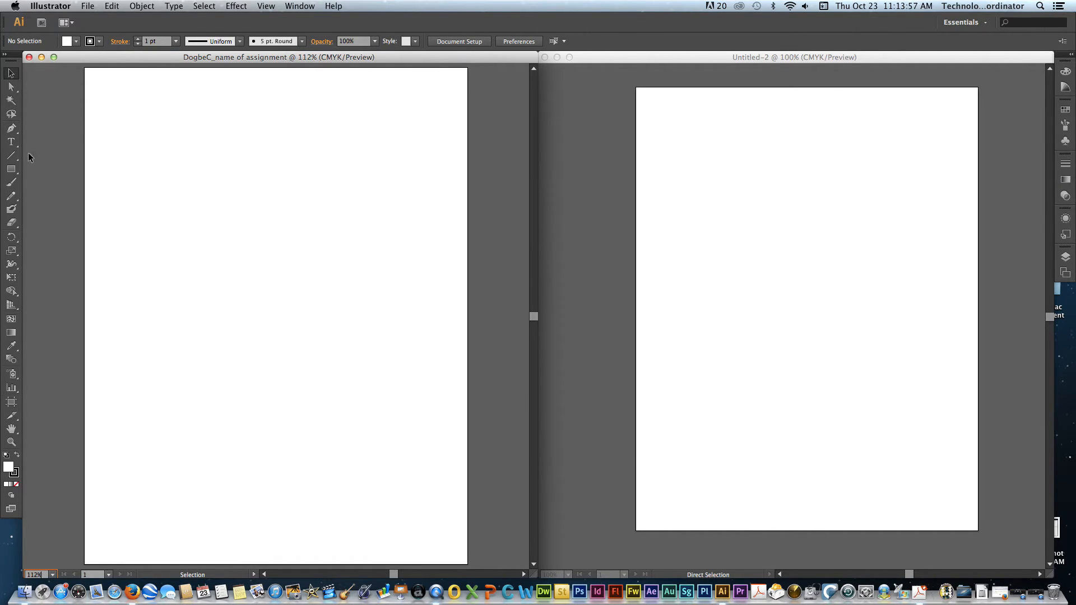
{"action": "left_click_drag", "start_coordinate": [11, 171], "coordinate": [78, 180]}
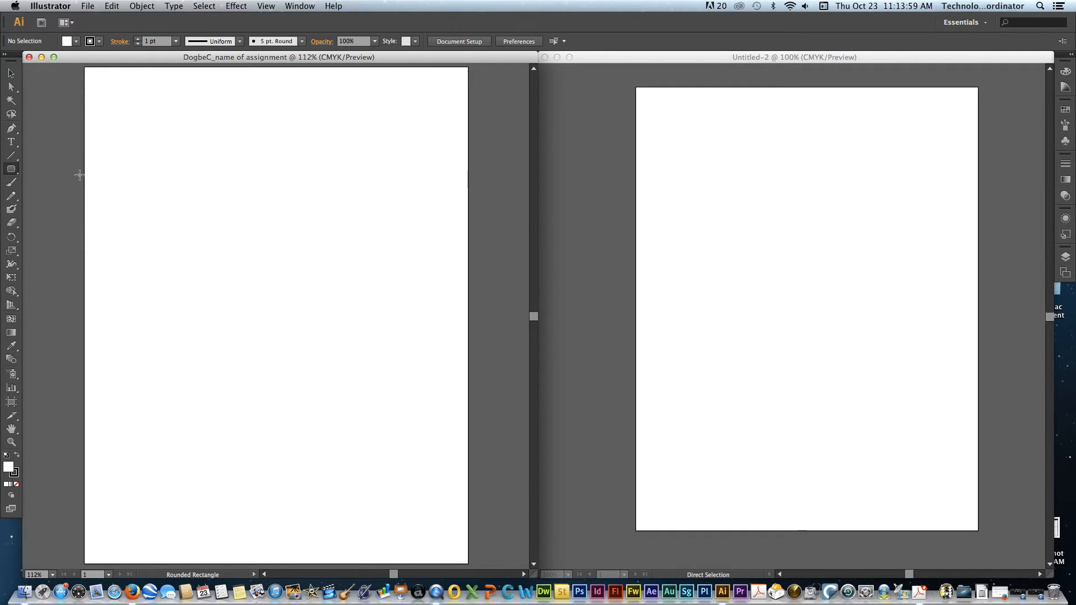
{"action": "left_click_drag", "start_coordinate": [124, 110], "coordinate": [281, 245]}
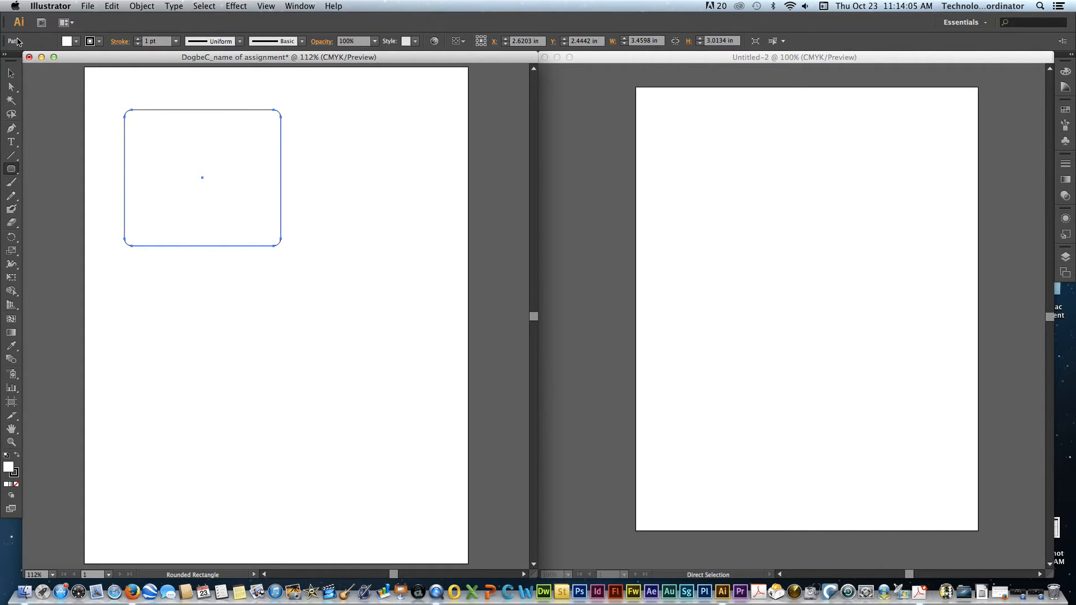
- Try a red fill on the rounded rectangle, and change its fill to the teal swatch
{"action": "left_click", "coordinate": [76, 41]}
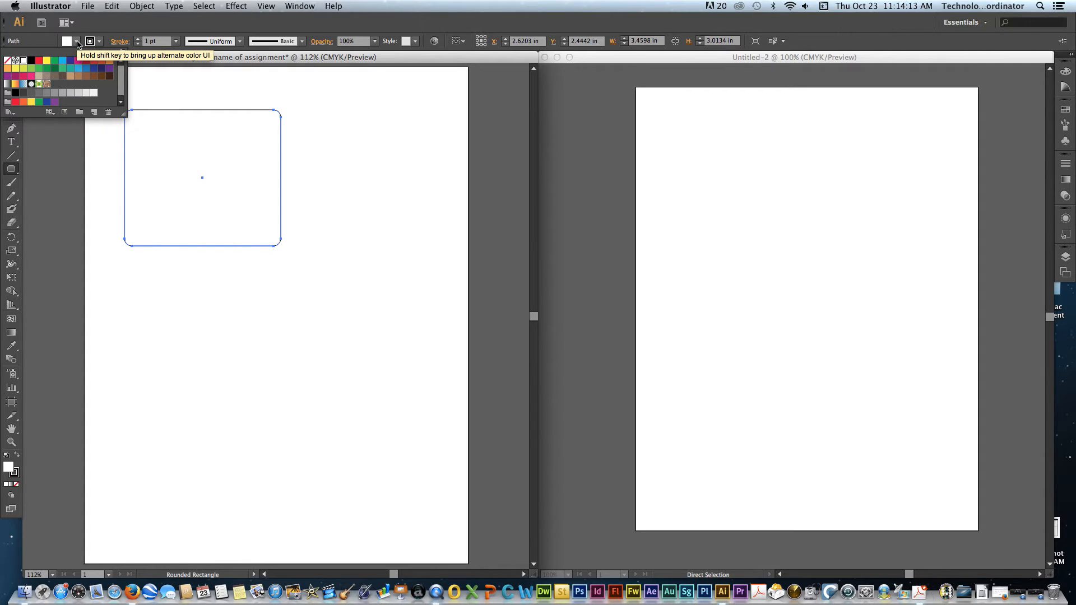
{"action": "left_click", "coordinate": [39, 61]}
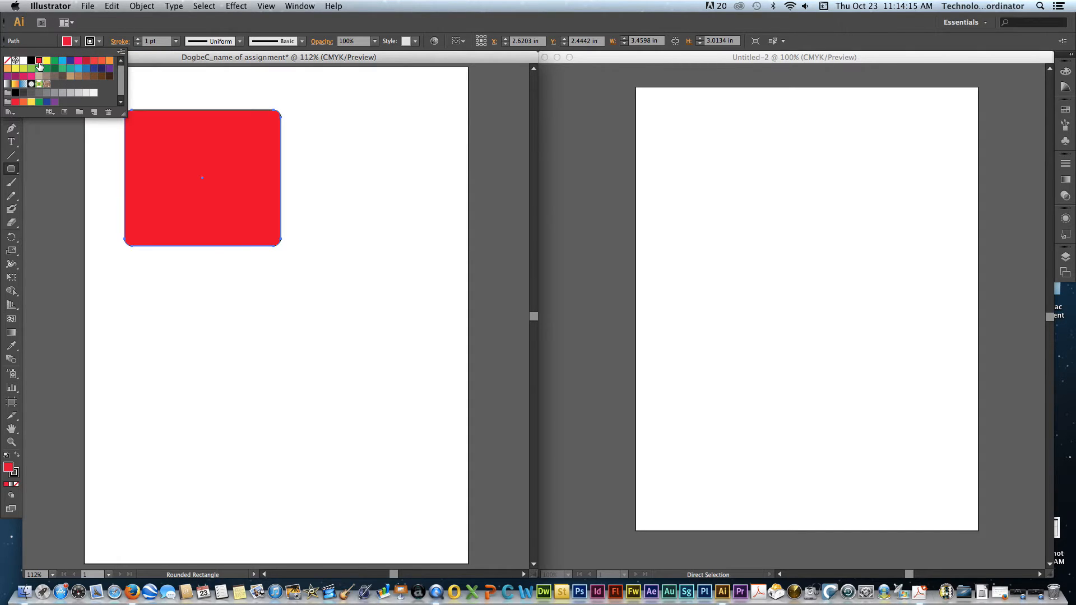
{"action": "left_click", "coordinate": [54, 76]}
{"action": "left_click", "coordinate": [70, 68]}
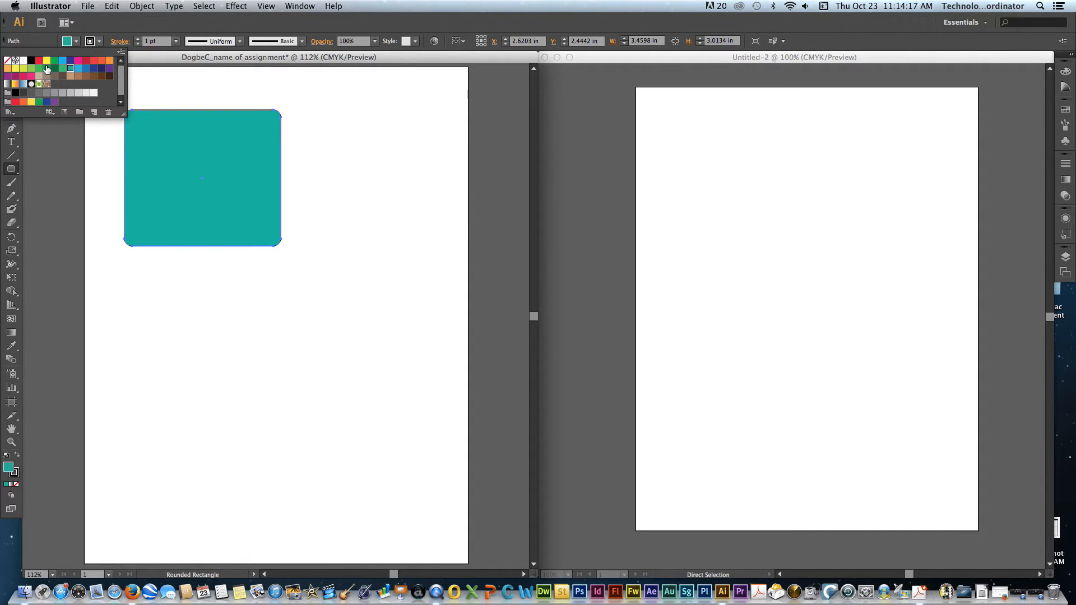
- Give the rounded rectangle a custom lime-green fill, hex 98D11C, using the Color Picker
{"action": "left_click", "coordinate": [72, 41]}
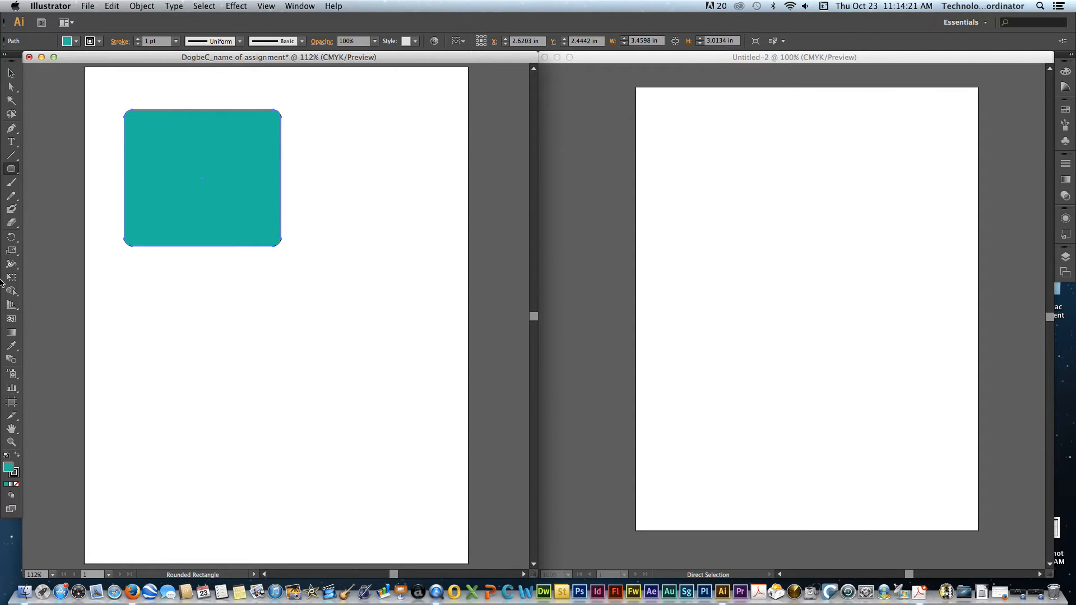
{"action": "double_click", "coordinate": [9, 469]}
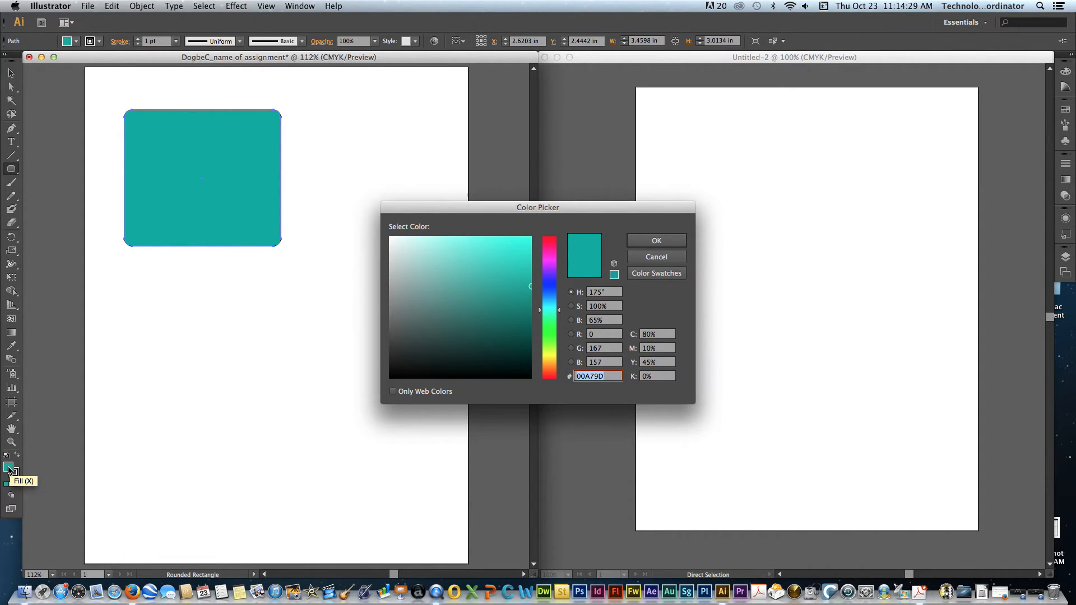
{"action": "left_click_drag", "start_coordinate": [551, 292], "coordinate": [550, 348]}
{"action": "left_click_drag", "start_coordinate": [507, 290], "coordinate": [513, 262]}
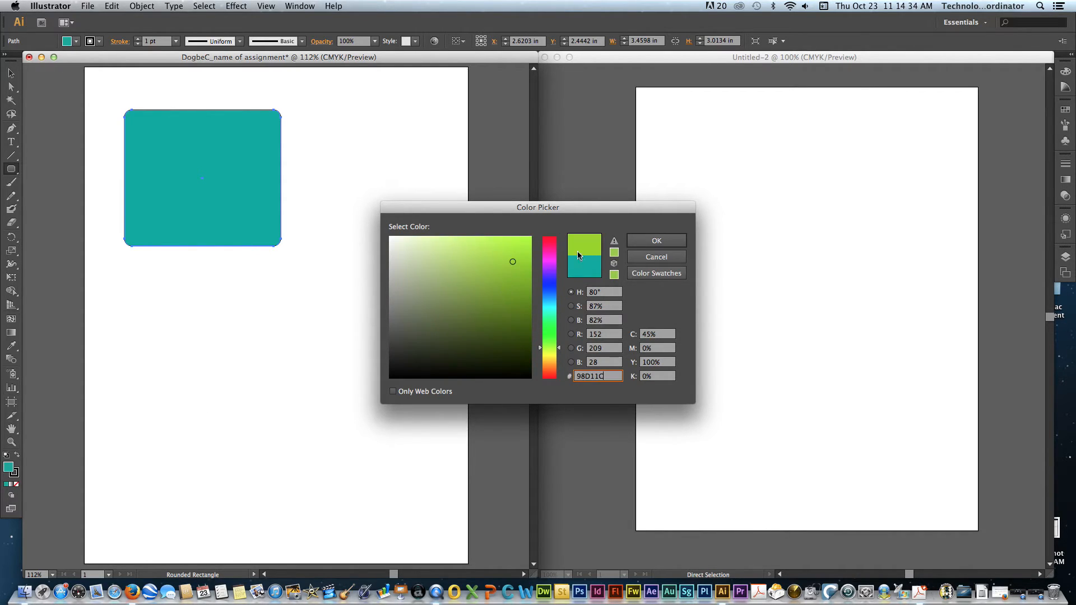
{"action": "left_click", "coordinate": [644, 242]}
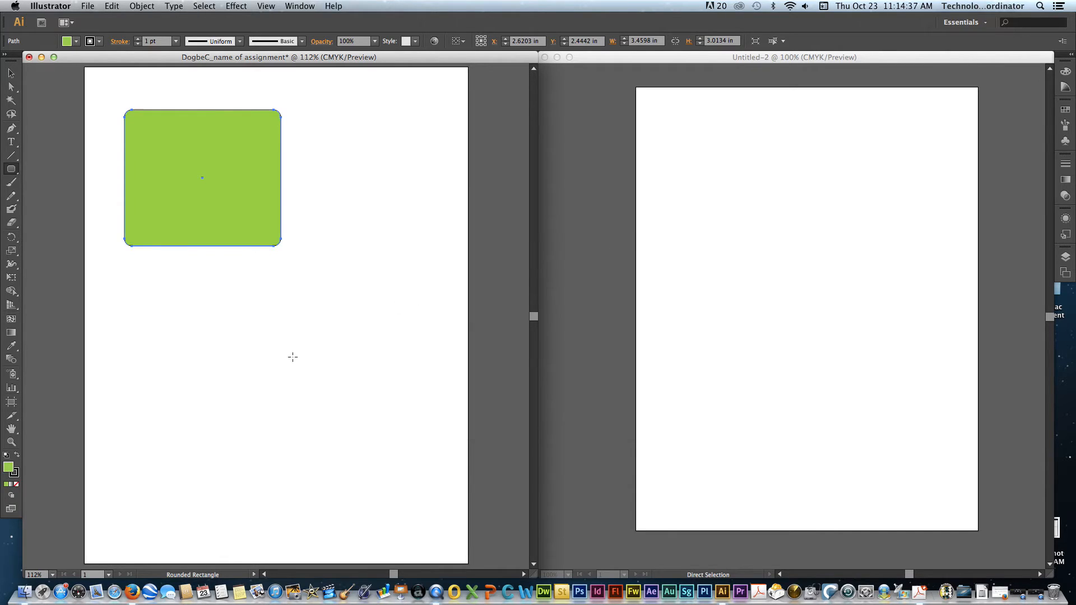
- Give the rounded rectangle a custom pink-red stroke, hex CC2756, and check the available stroke weights
{"action": "left_click", "coordinate": [14, 474]}
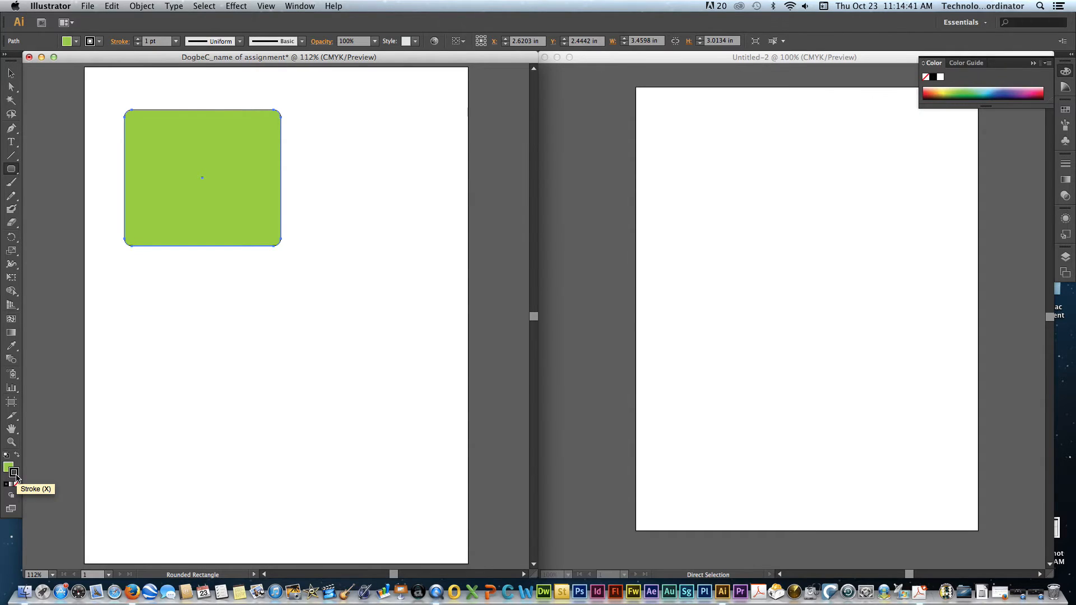
{"action": "double_click", "coordinate": [14, 473]}
{"action": "left_click", "coordinate": [506, 264]}
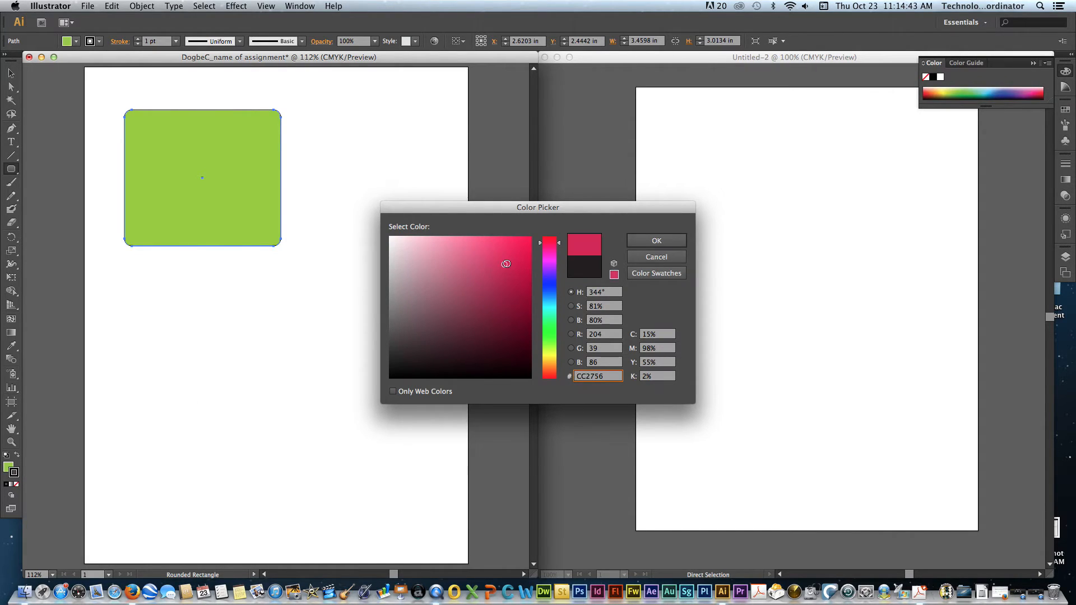
{"action": "left_click", "coordinate": [650, 242]}
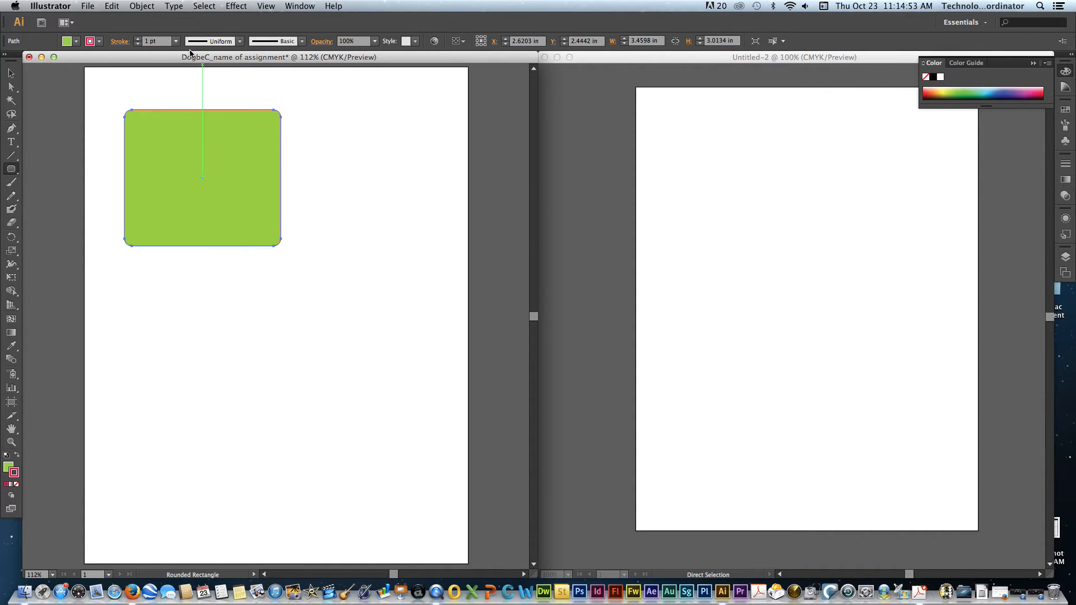
{"action": "left_click", "coordinate": [176, 41]}
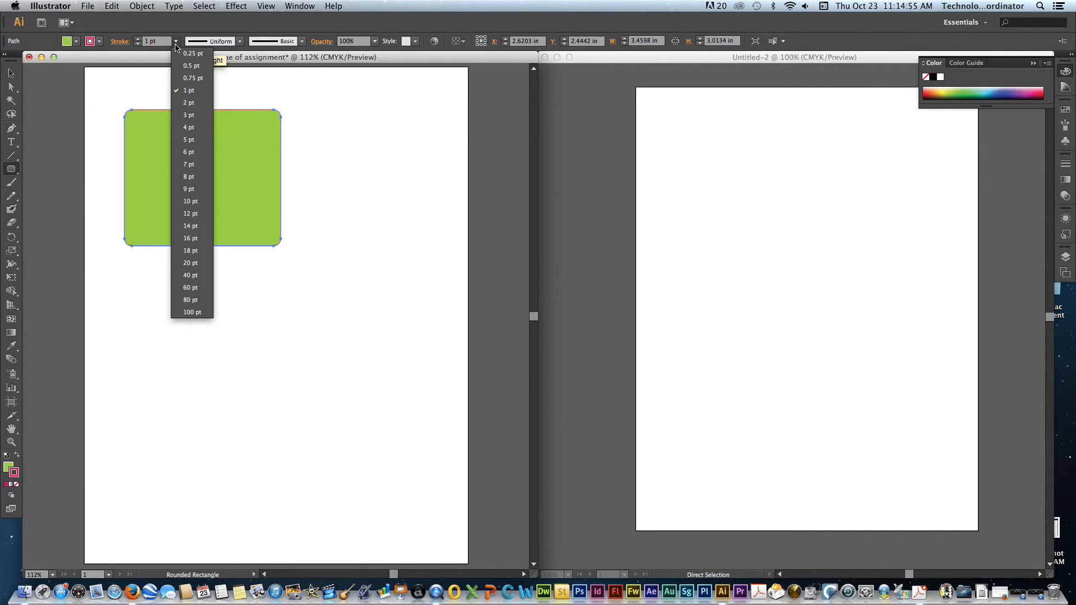
{"action": "left_click", "coordinate": [174, 41]}
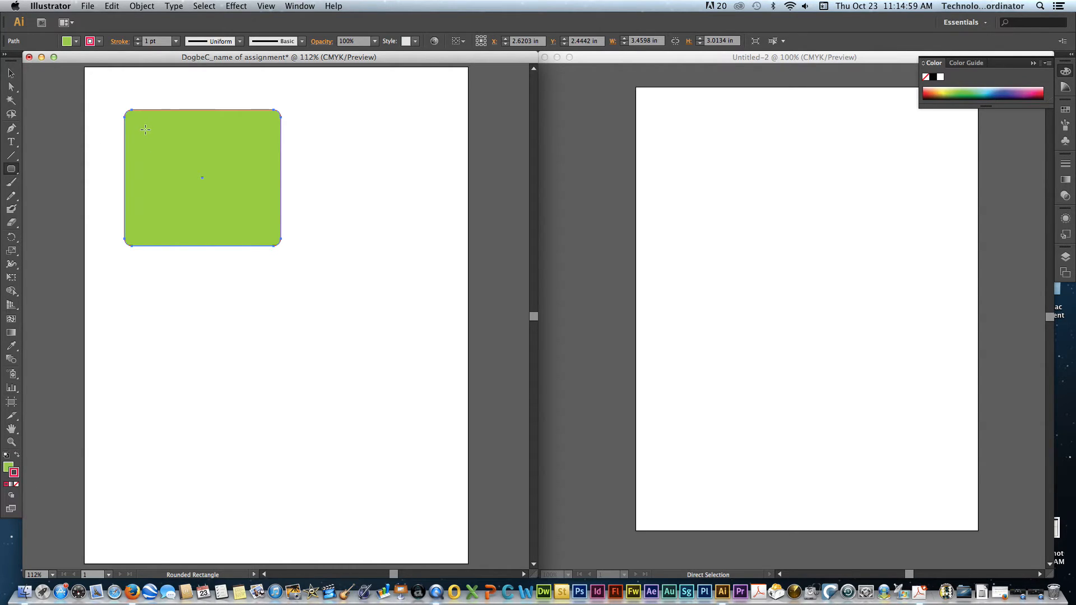
- Try no stroke on the rounded rectangle, and give it a CMYK Red stroke 12 pt thick
{"action": "left_click", "coordinate": [93, 45]}
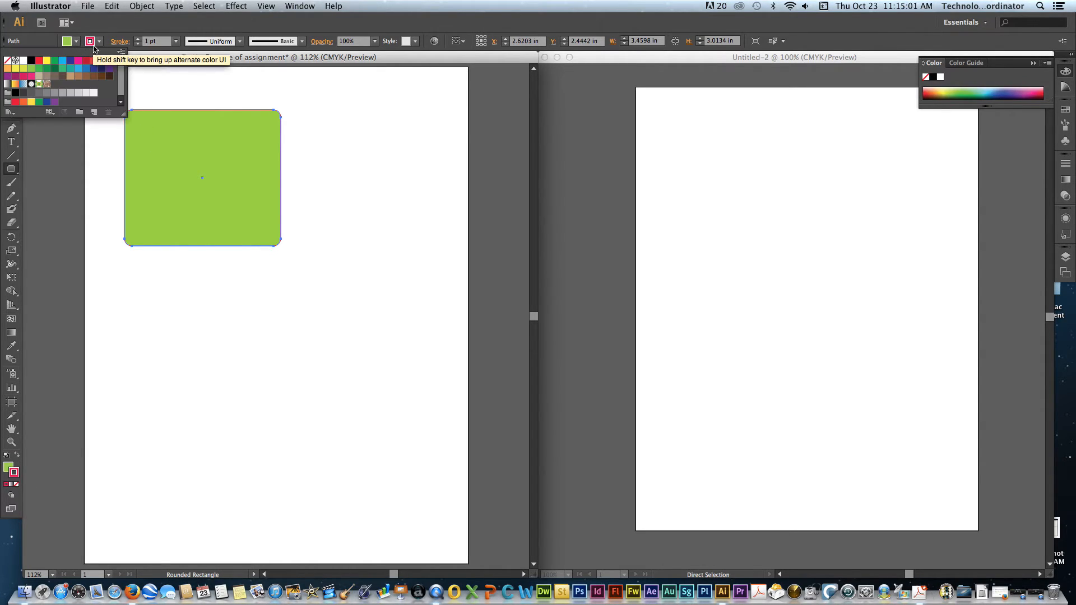
{"action": "left_click", "coordinate": [8, 62]}
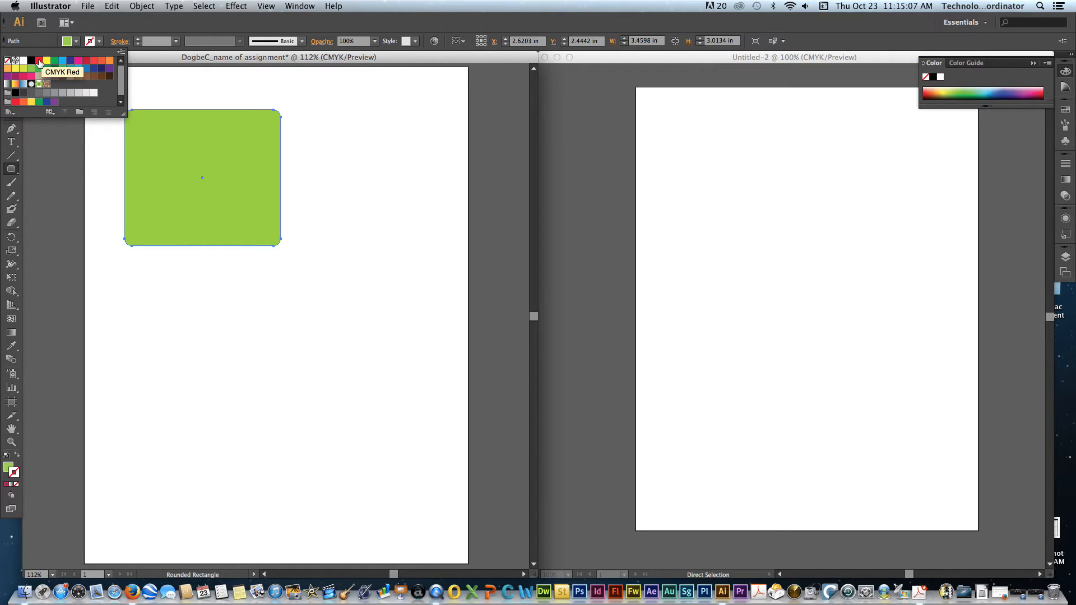
{"action": "left_click", "coordinate": [40, 62]}
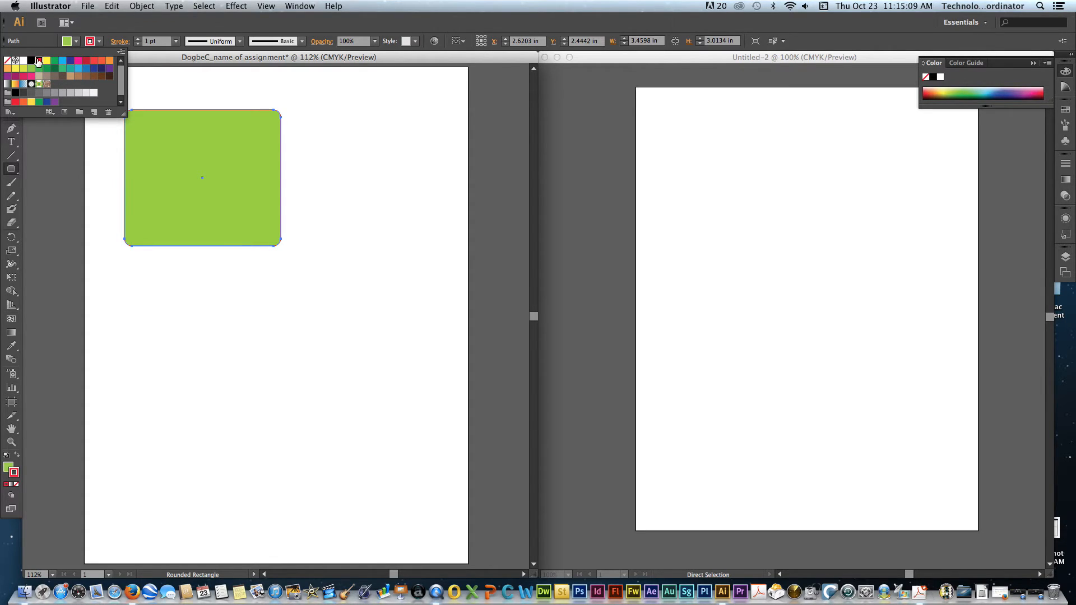
{"action": "left_click", "coordinate": [177, 44]}
{"action": "left_click", "coordinate": [178, 43]}
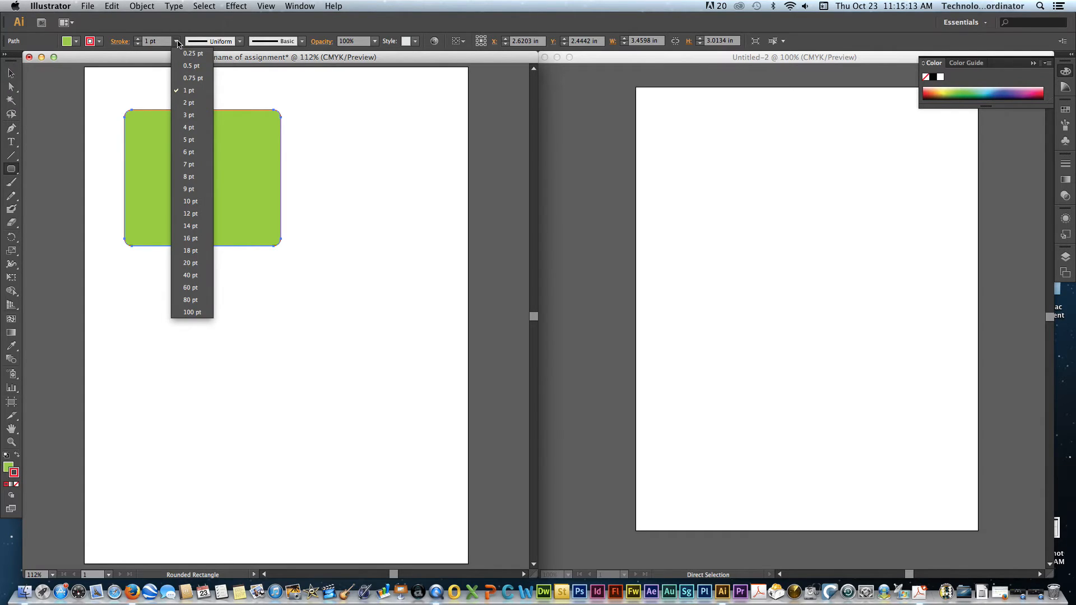
{"action": "left_click", "coordinate": [196, 214]}
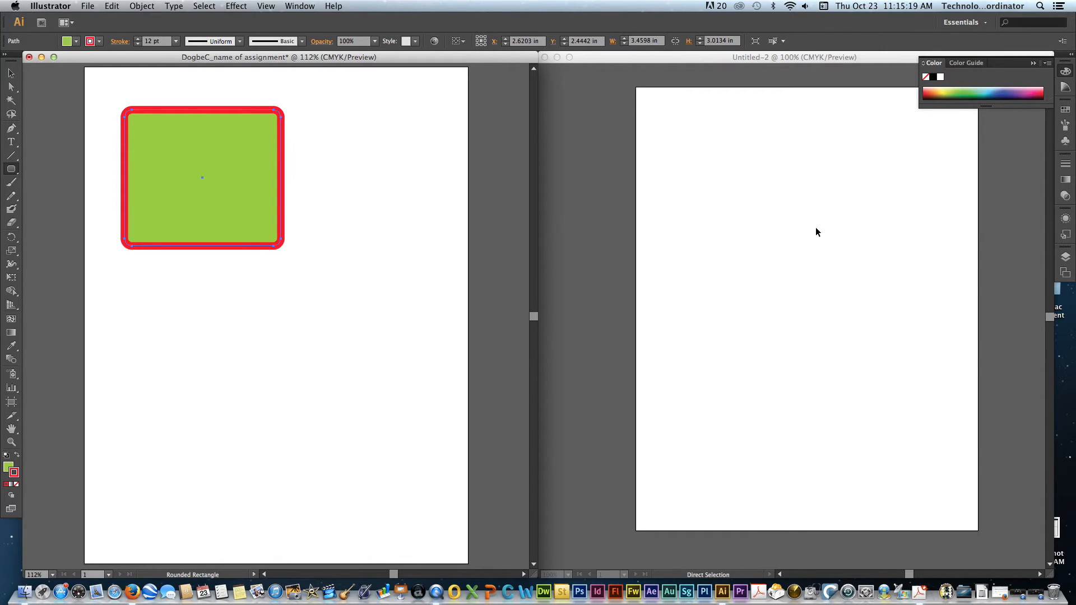
- Try a 1 pt stroke on the rounded rectangle, and change it to 6 pt with Width Profile 1
{"action": "left_click", "coordinate": [1065, 167]}
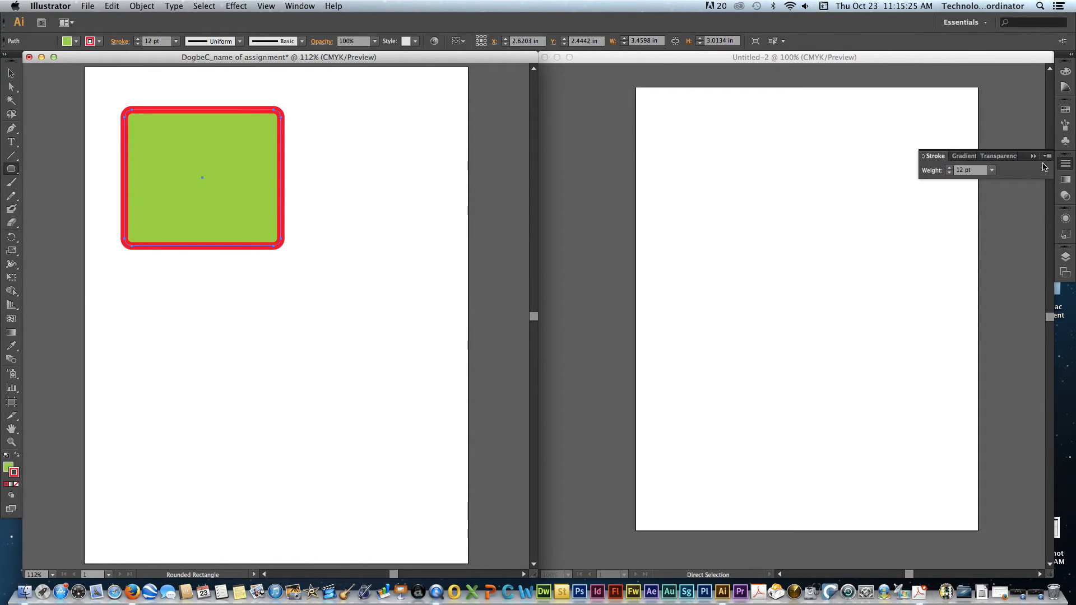
{"action": "left_click", "coordinate": [992, 170]}
{"action": "left_click", "coordinate": [1009, 219]}
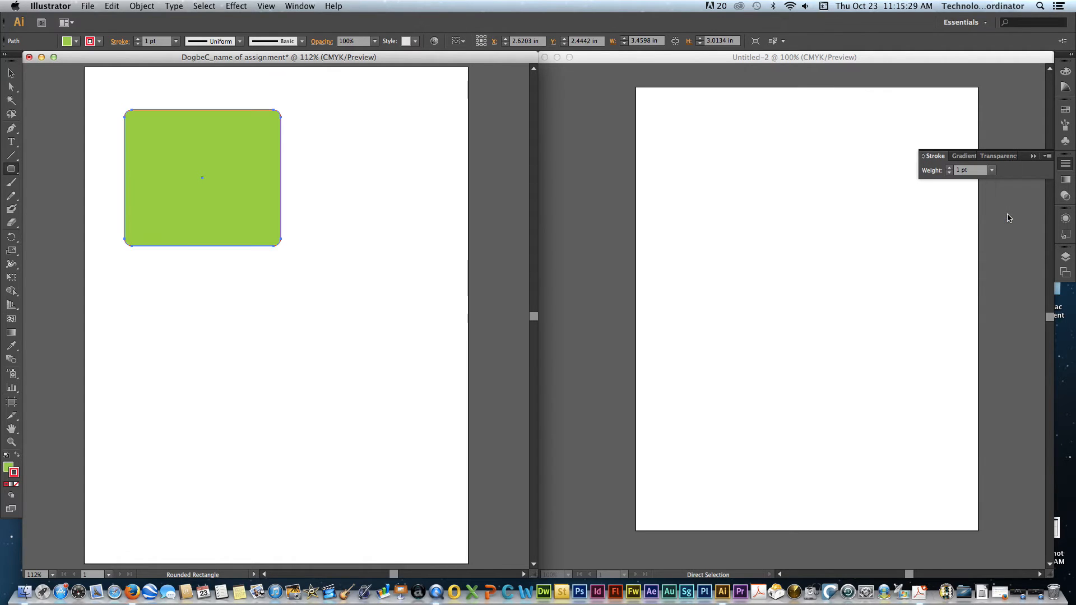
{"action": "left_click", "coordinate": [992, 171]}
{"action": "left_click", "coordinate": [1010, 281]}
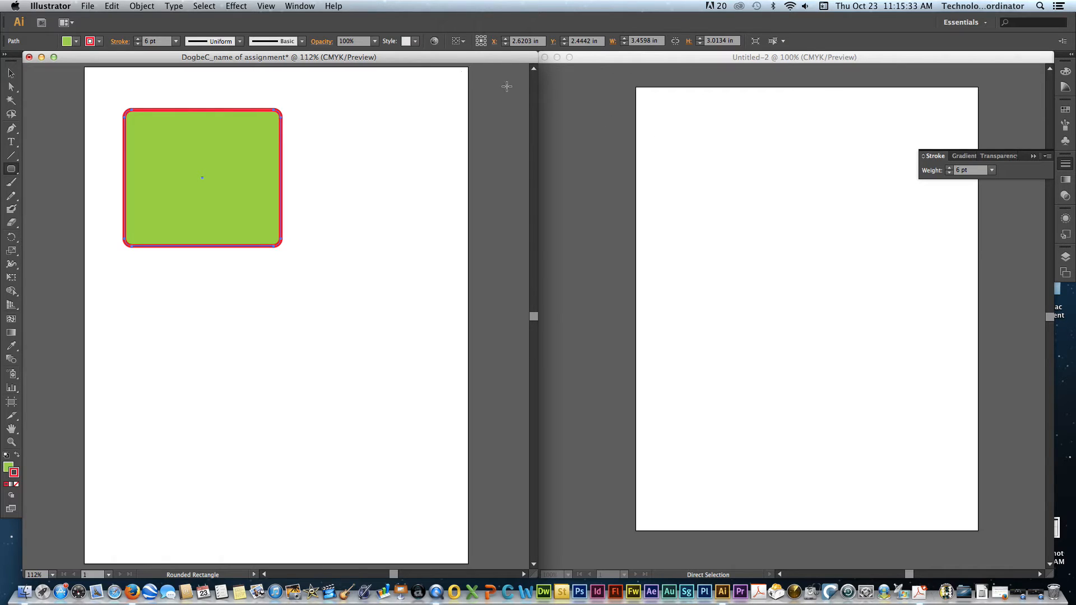
{"action": "left_click", "coordinate": [240, 42]}
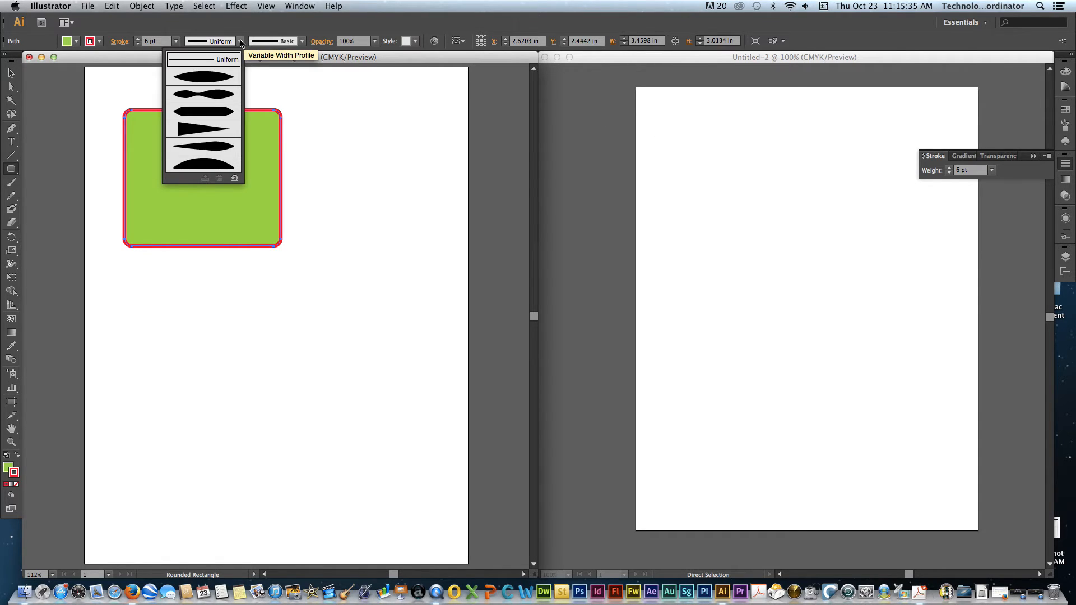
{"action": "left_click", "coordinate": [227, 78]}
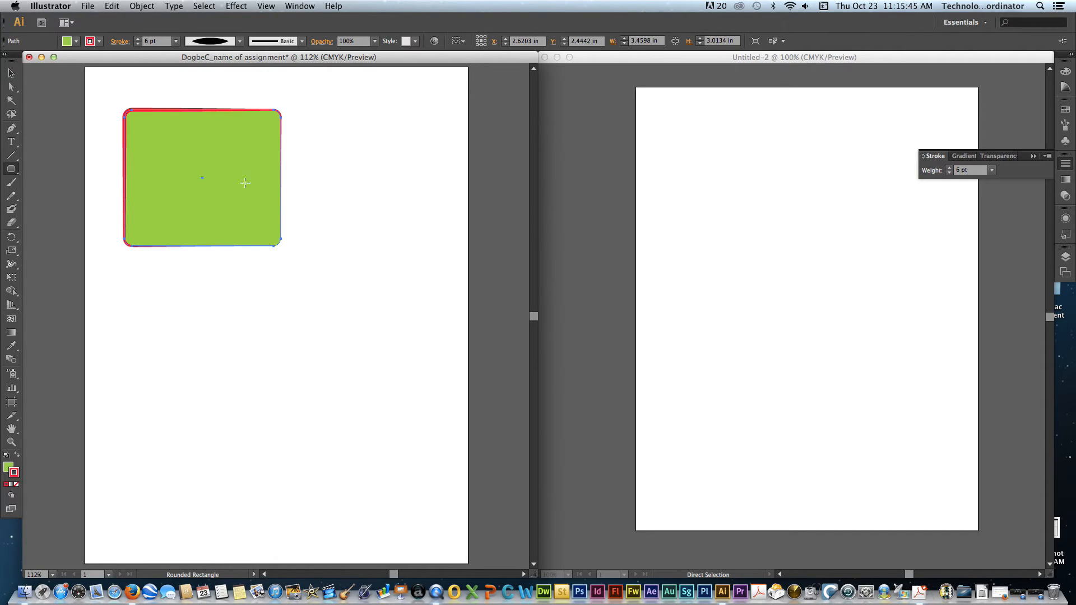
- Try the rough charcoal-like brush and the Divider brush on the rectangle's stroke, and apply the 6.00 bristle brush
{"action": "left_click", "coordinate": [302, 42]}
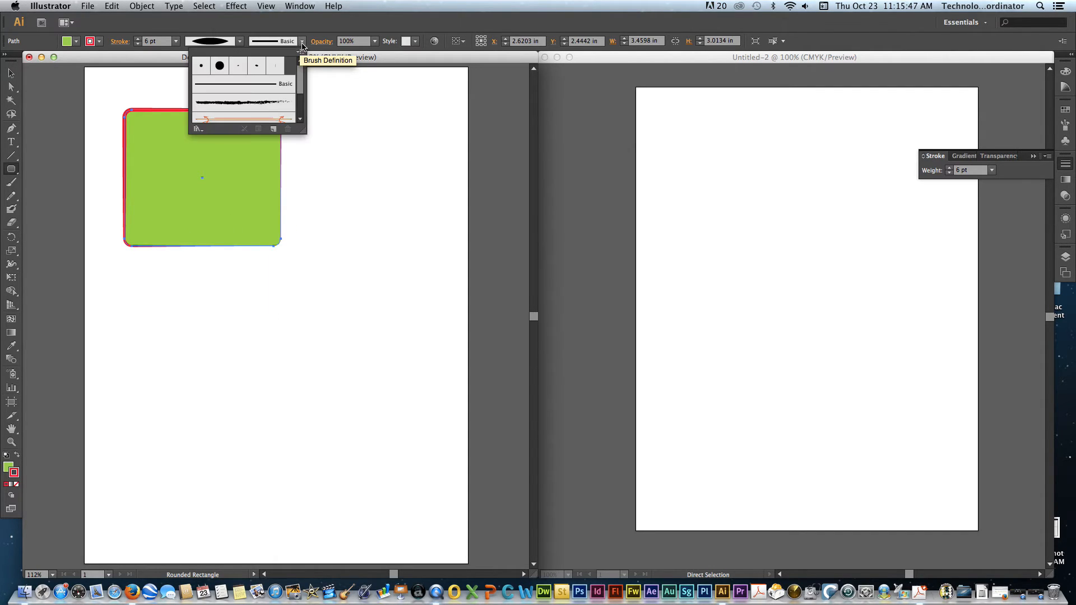
{"action": "left_click", "coordinate": [252, 102]}
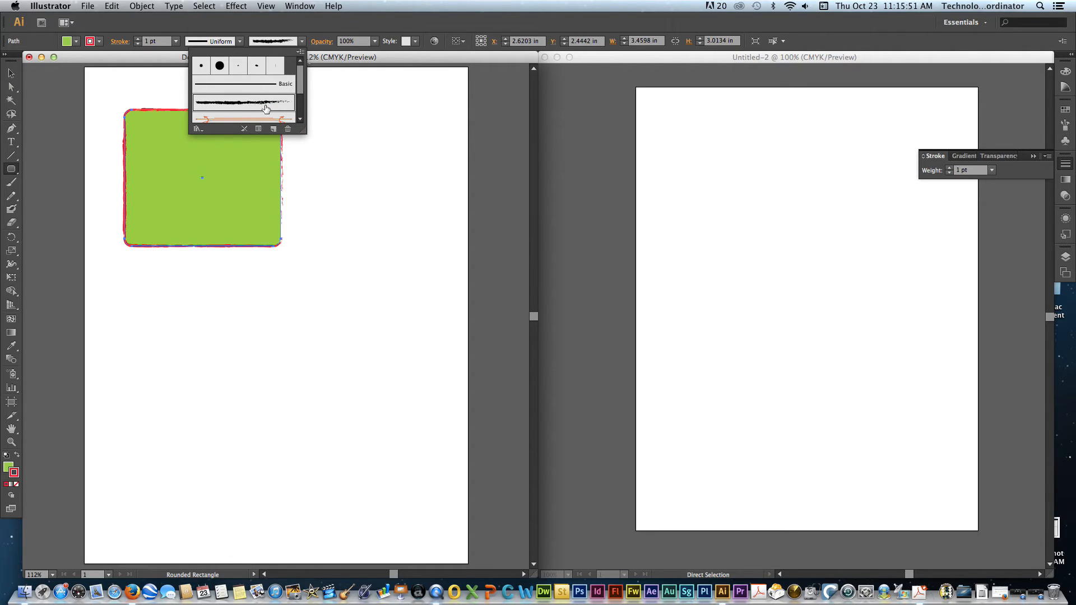
{"action": "left_click", "coordinate": [255, 119]}
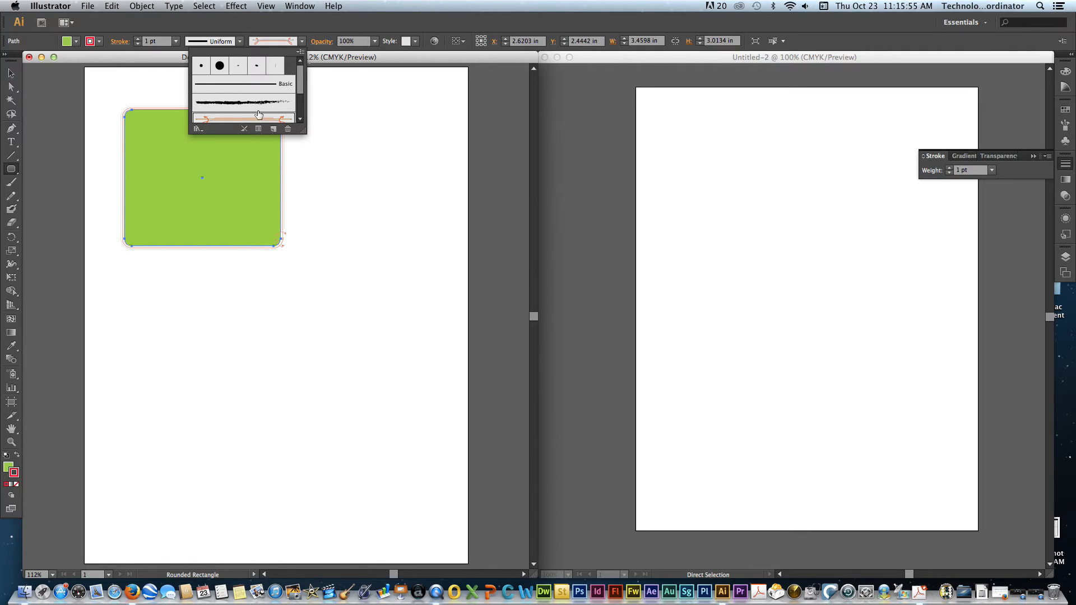
{"action": "scroll", "coordinate": [257, 115], "scroll_direction": "down", "scroll_amount": 2}
{"action": "left_click", "coordinate": [262, 94]}
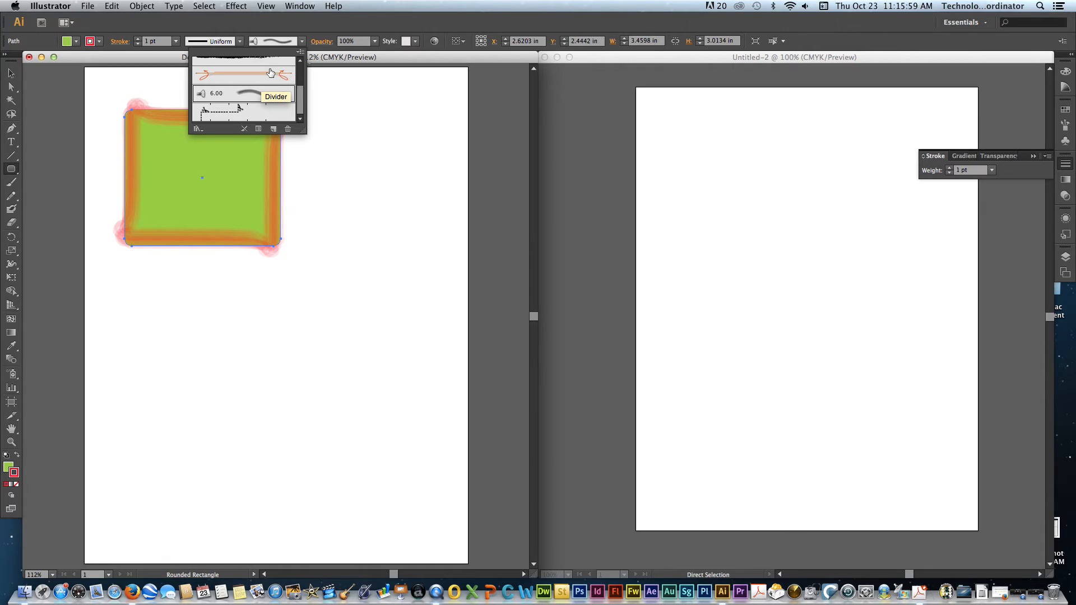
{"action": "left_click", "coordinate": [313, 31]}
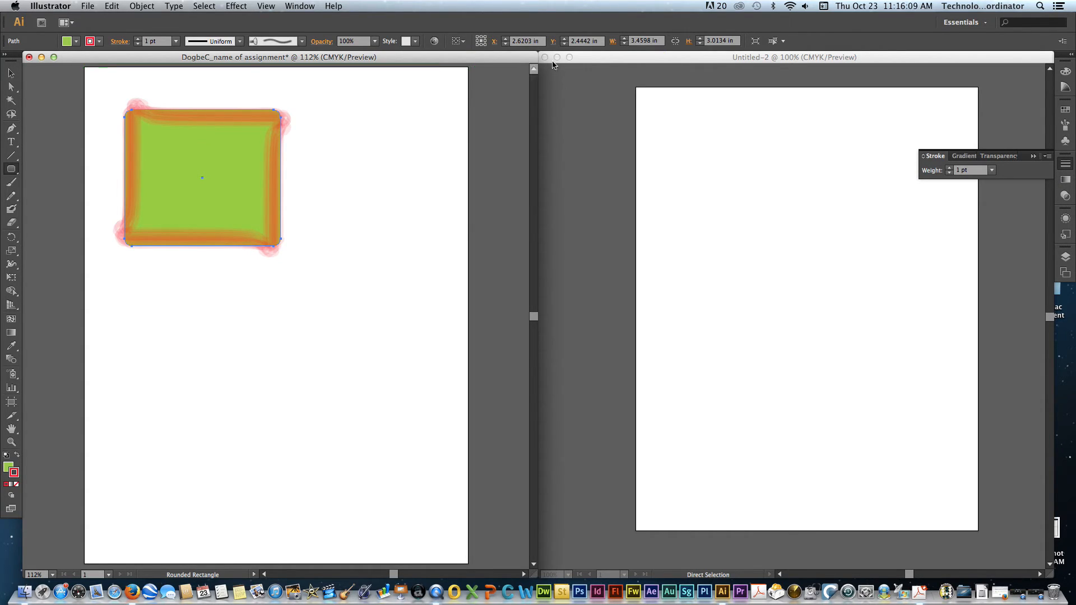
- Resize the rounded rectangle to 5 in wide and 6 in high
{"action": "left_click", "coordinate": [643, 44]}
{"action": "type", "text": "5"}
{"action": "left_click", "coordinate": [717, 41]}
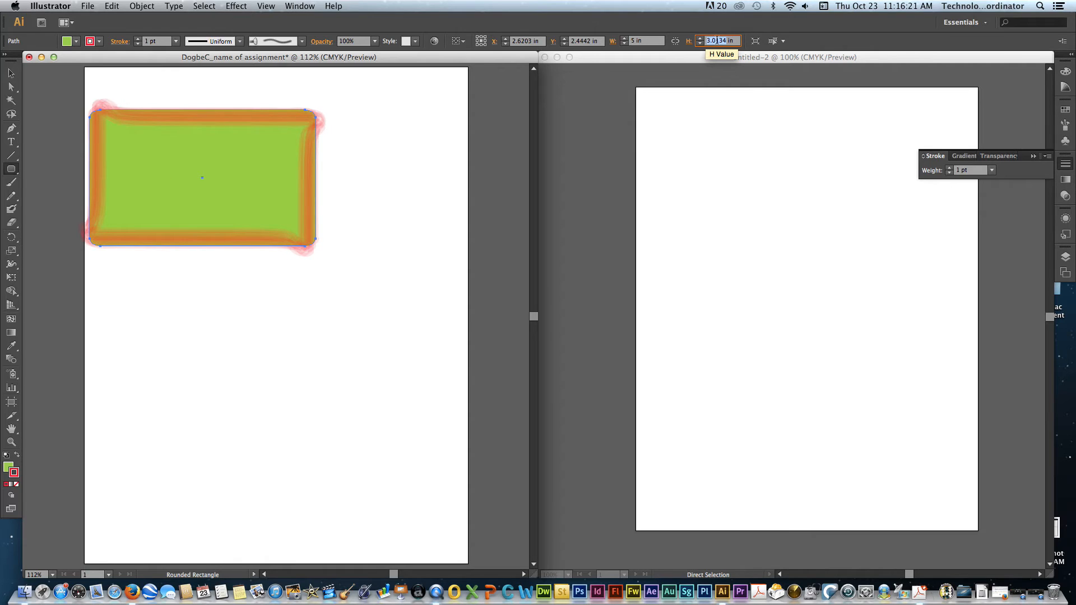
{"action": "type", "text": "6"}
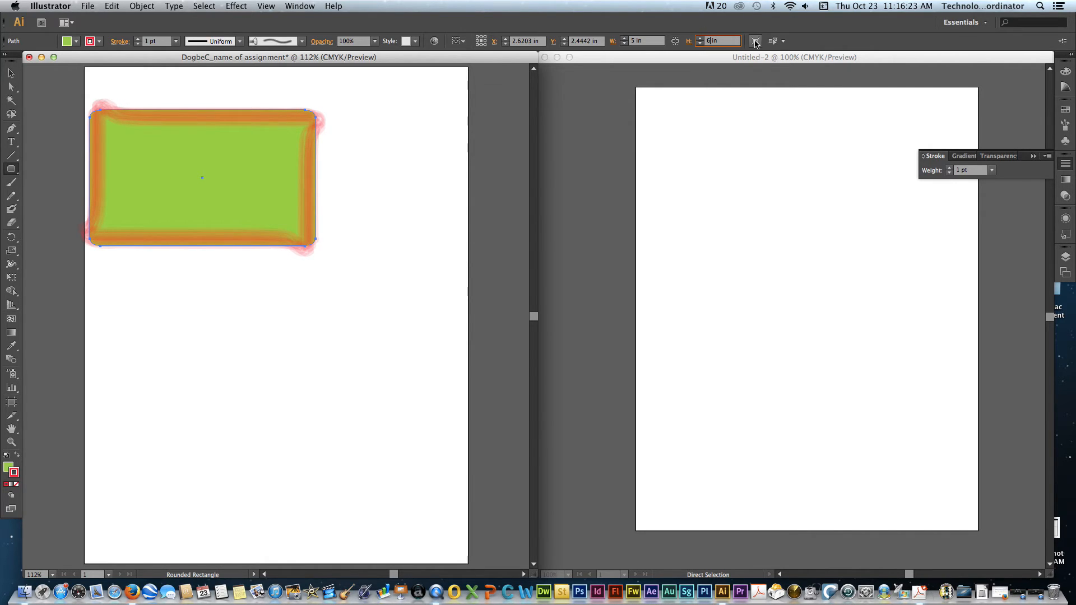
{"action": "key", "text": "Return"}
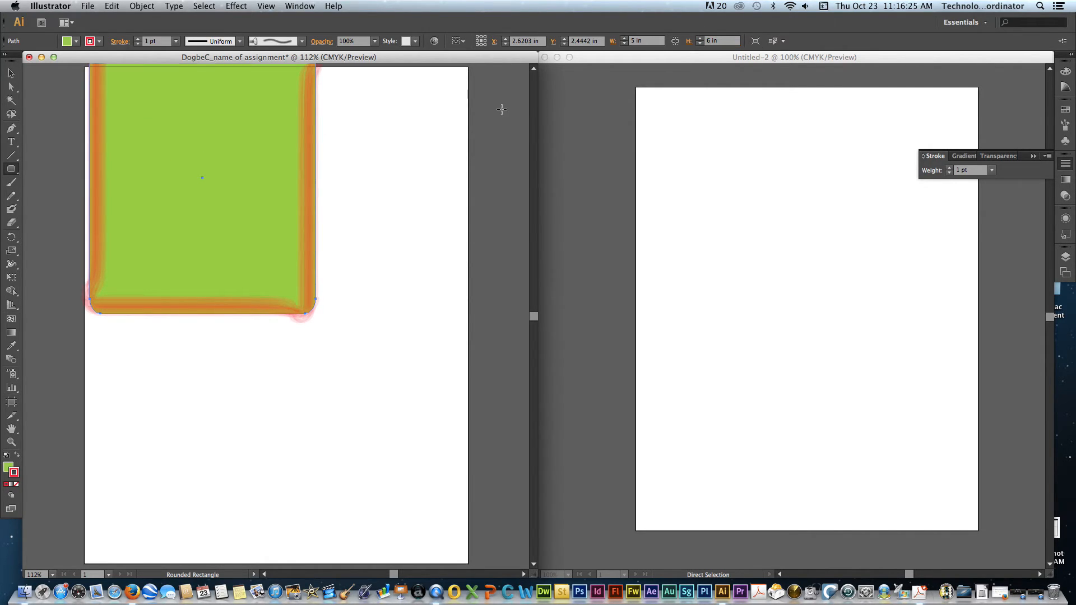
- Move the rectangle fully onto the artboard and enlarge it from its upper-left corner to about 5.09 by 6.02 in
{"action": "scroll", "coordinate": [364, 150], "scroll_direction": "up", "scroll_amount": 3}
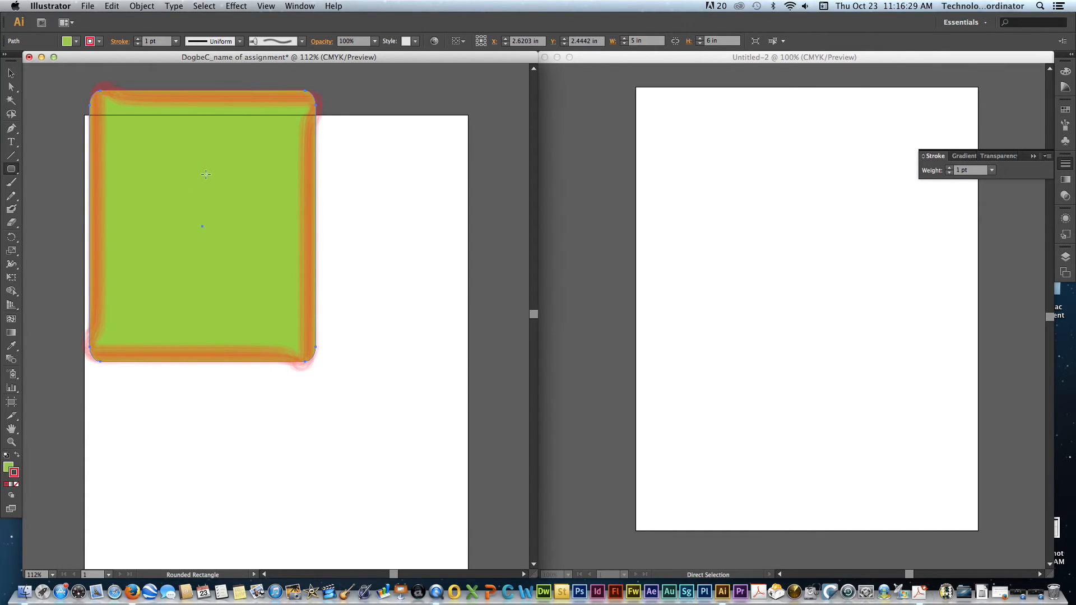
{"action": "left_click", "coordinate": [11, 74]}
{"action": "left_click_drag", "start_coordinate": [162, 190], "coordinate": [312, 287]}
{"action": "left_click_drag", "start_coordinate": [312, 288], "coordinate": [133, 213]}
{"action": "left_click_drag", "start_coordinate": [187, 223], "coordinate": [265, 250]}
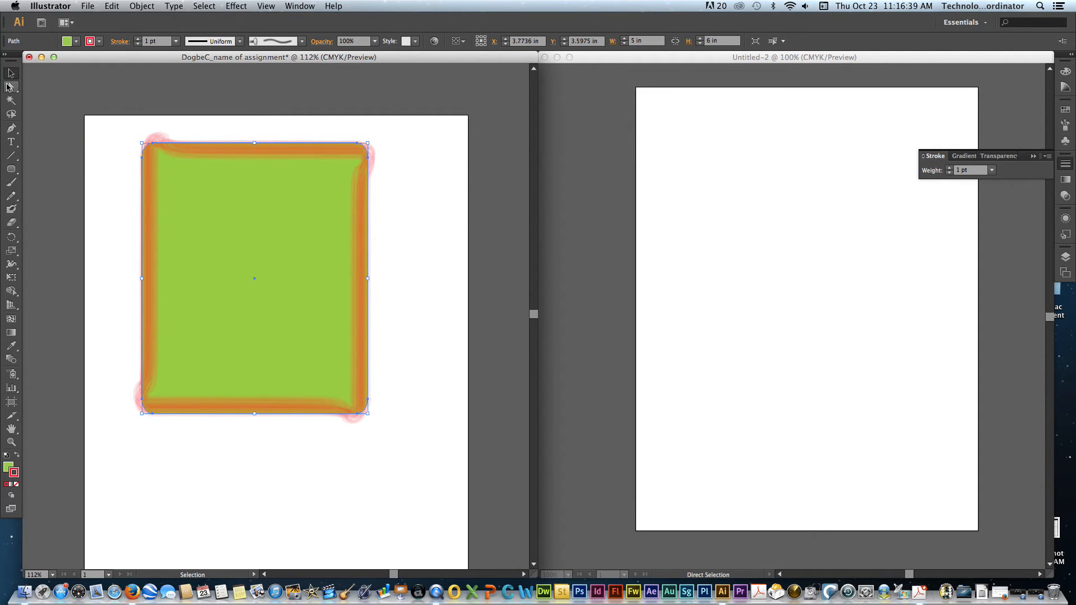
{"action": "mouse_move", "coordinate": [141, 143]}
{"action": "left_mouse_down"}
{"action": "mouse_move", "coordinate": [240, 250]}
{"action": "mouse_move", "coordinate": [139, 143]}
{"action": "left_mouse_up"}
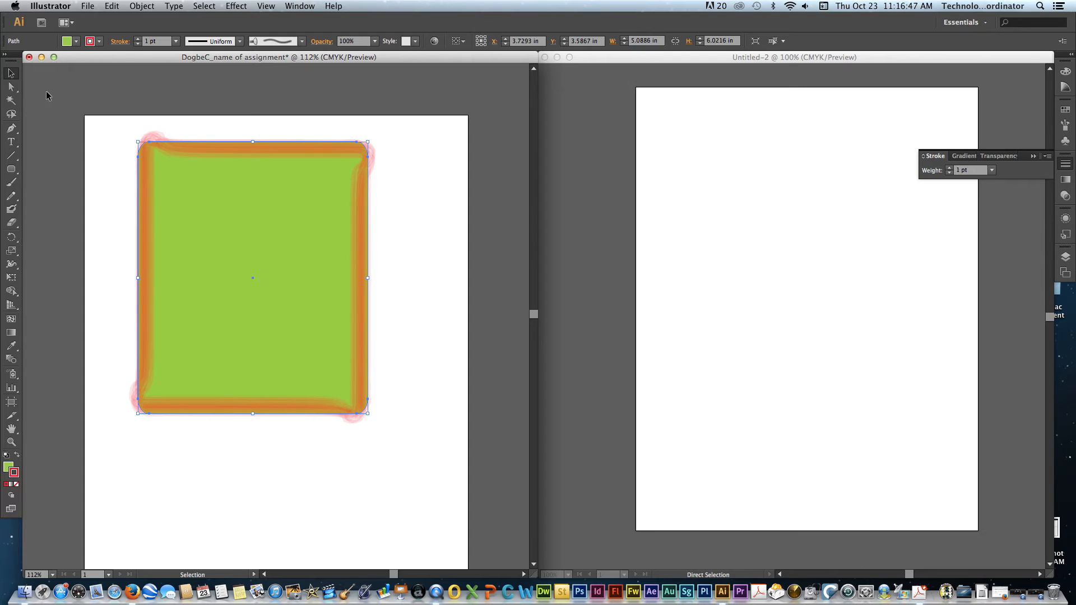
- Move the rectangle horizontally by -0.9673 in with the Move command, and shift it slightly down and right by hand
{"action": "double_click", "coordinate": [10, 87]}
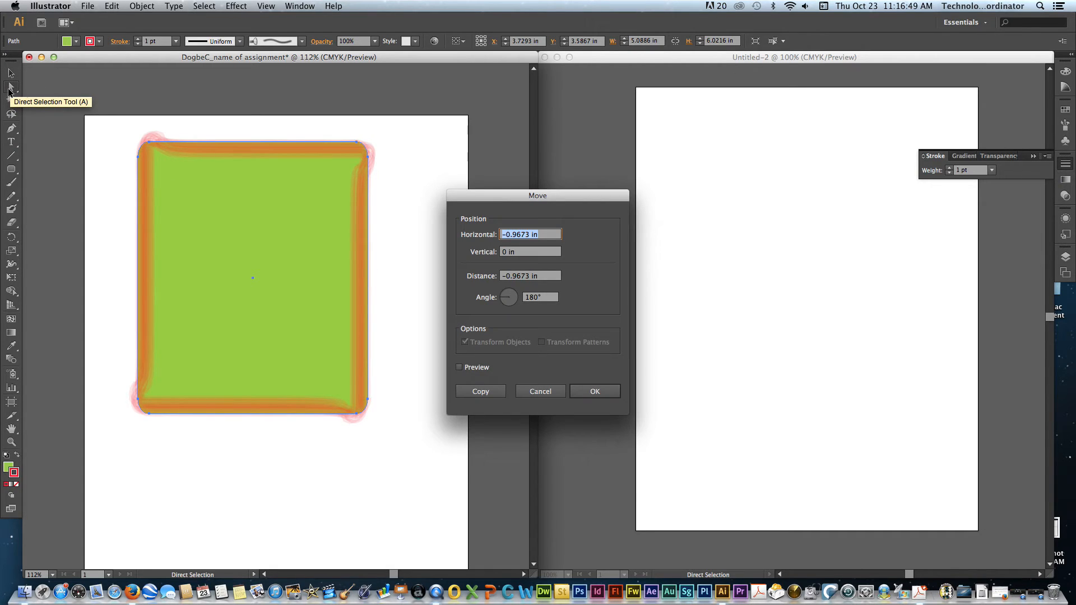
{"action": "left_click", "coordinate": [595, 391]}
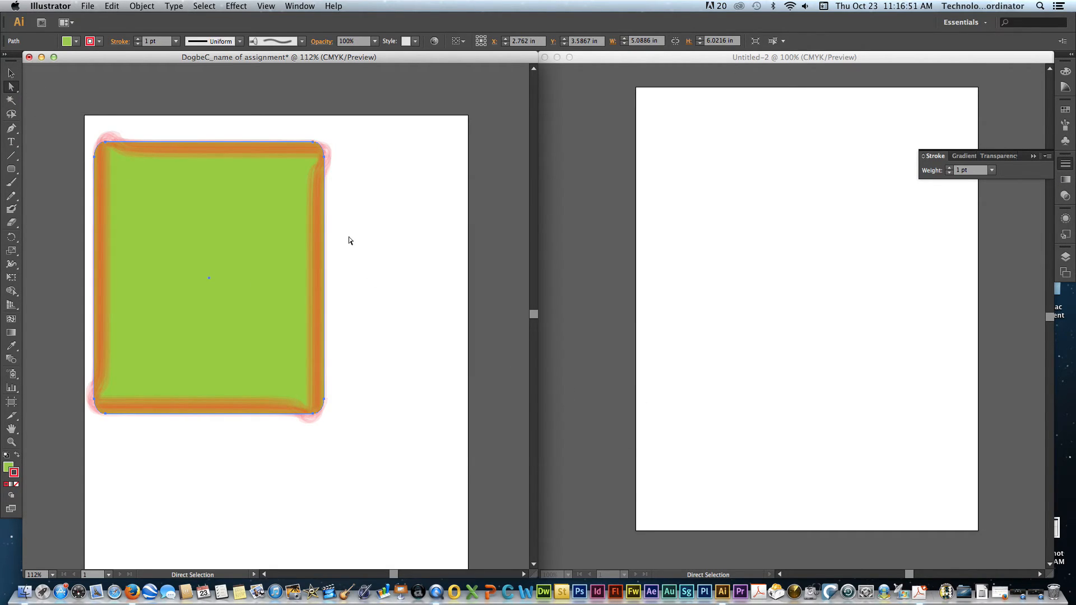
{"action": "mouse_move", "coordinate": [311, 139]}
{"action": "left_mouse_down"}
{"action": "mouse_move", "coordinate": [321, 142]}
{"action": "mouse_move", "coordinate": [302, 153]}
{"action": "mouse_move", "coordinate": [317, 149]}
{"action": "left_mouse_up"}
- Pull the upper-right anchor point inward to about X 3.59, Y 3.27 in, and the lower-right one to about X 2.70, Y 4.68 in
{"action": "left_click", "coordinate": [320, 151]}
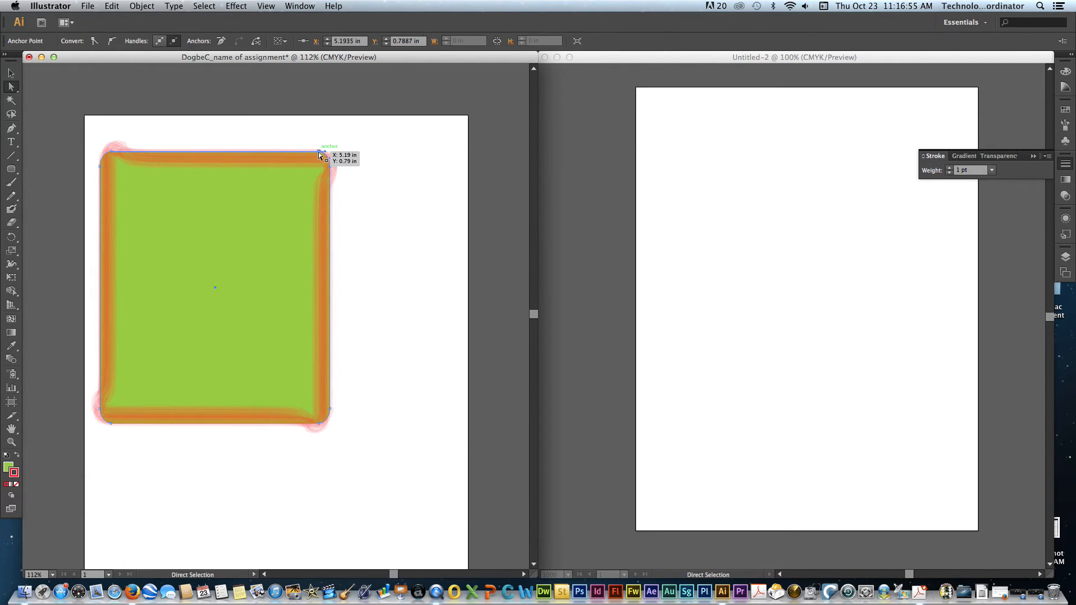
{"action": "left_click_drag", "start_coordinate": [320, 152], "coordinate": [249, 264]}
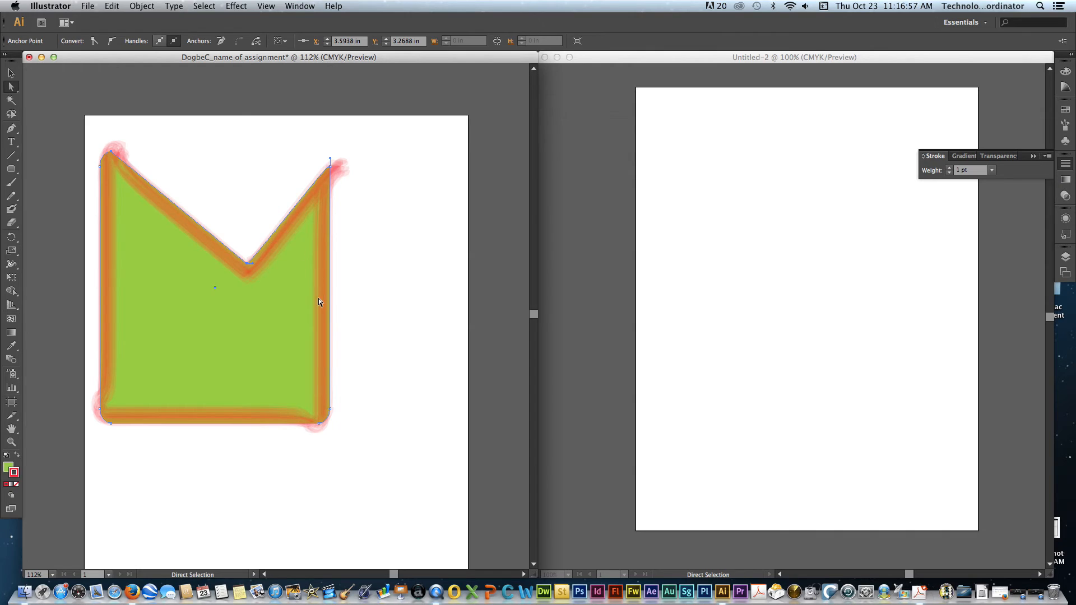
{"action": "left_click_drag", "start_coordinate": [319, 423], "coordinate": [207, 326]}
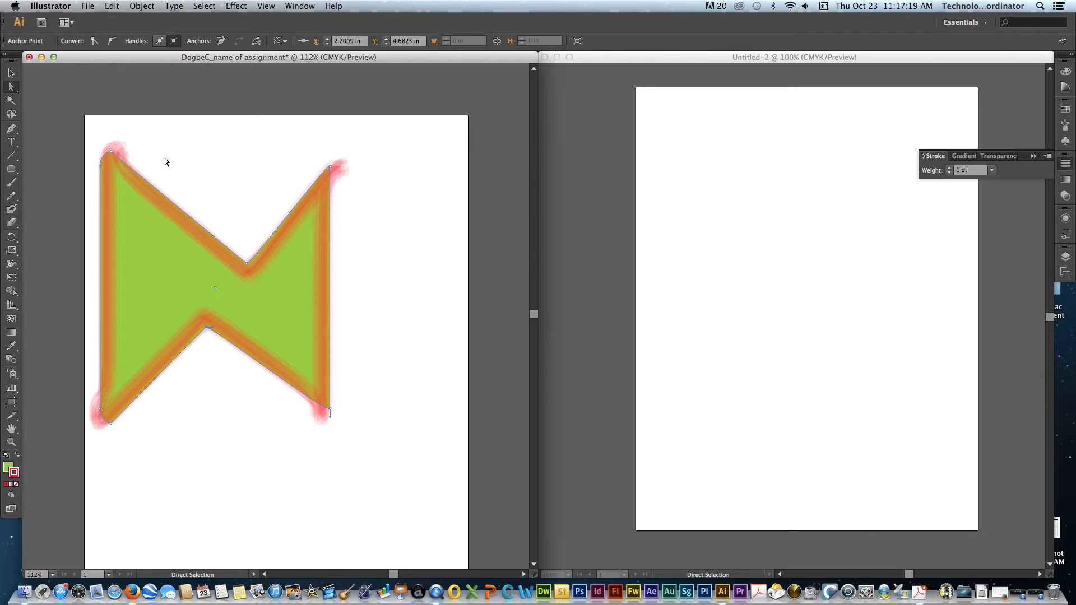
- Delete the shape's selected lower anchor point and the rest of the green shape, leaving the artboard empty
{"action": "key", "text": "Delete"}
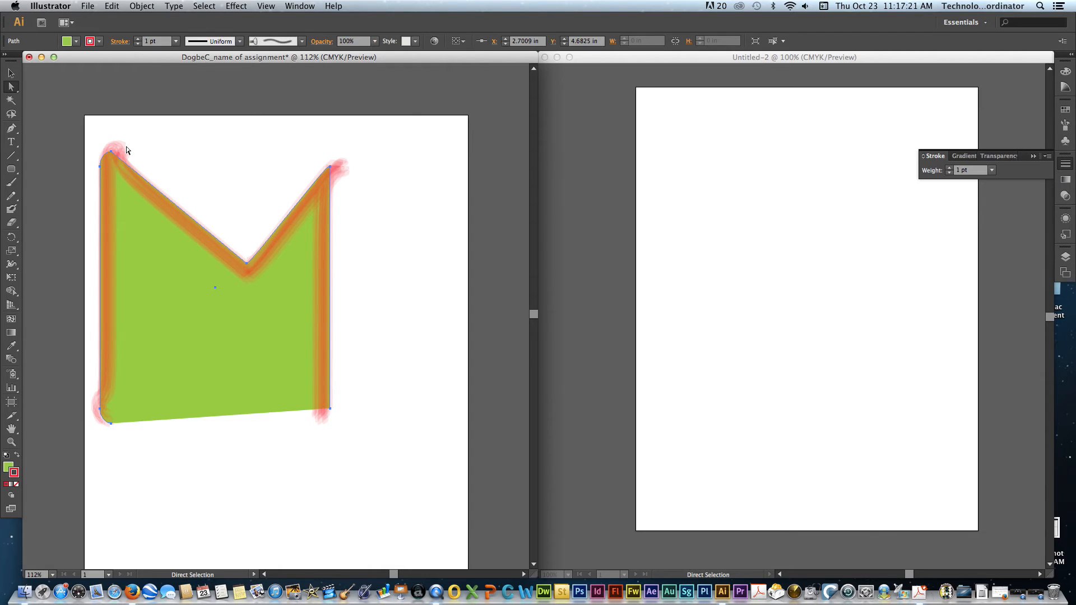
{"action": "key", "text": "Delete"}
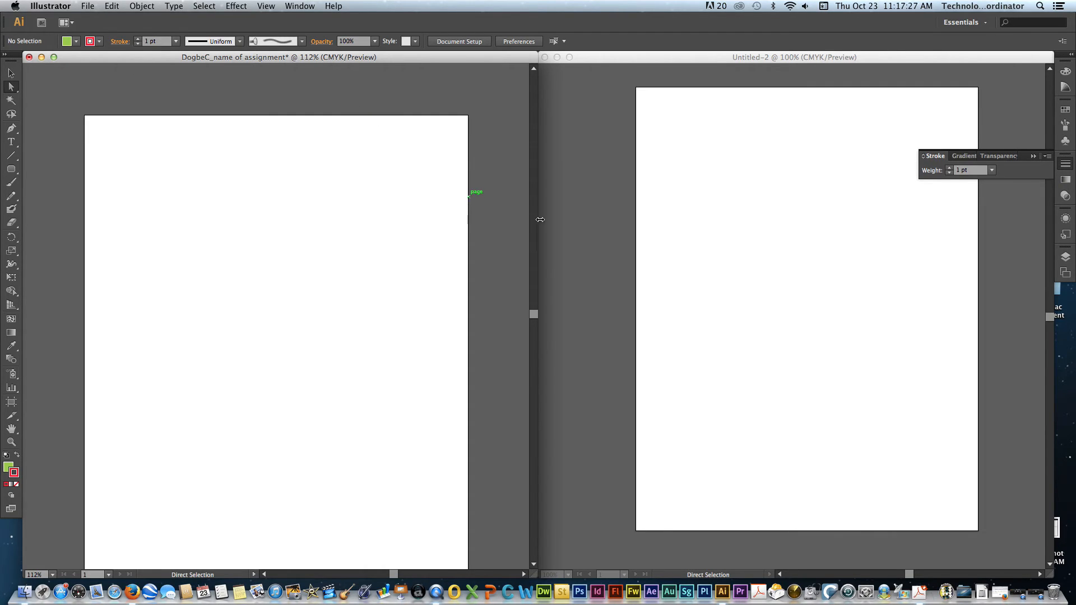
- Edit the artboard through Document Setup, moving it down and shrinking it to about 6.74 in wide and 6.51 in high
{"action": "left_click", "coordinate": [1066, 273]}
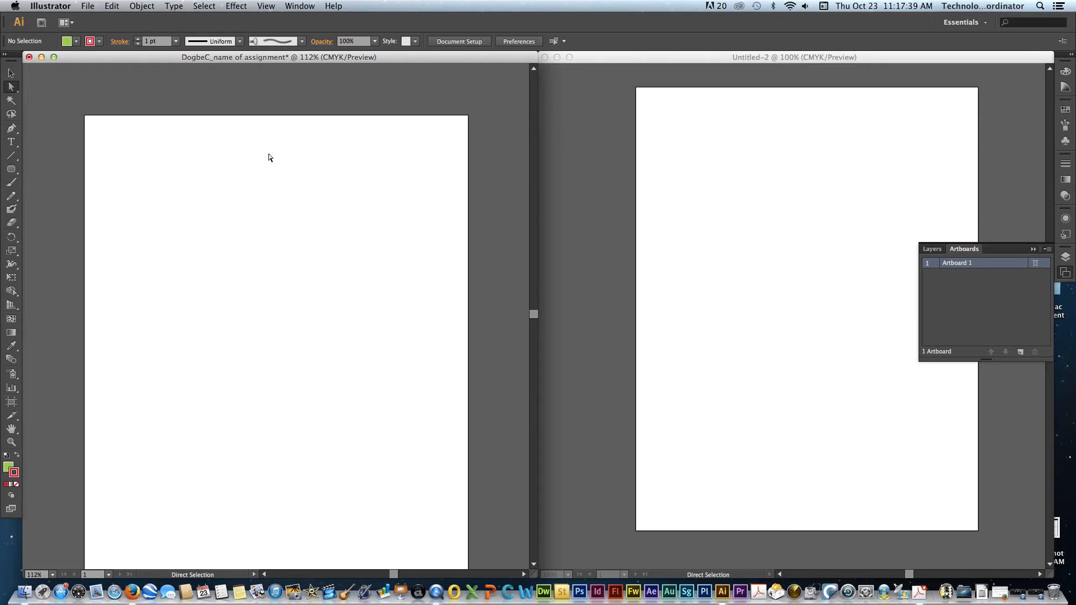
{"action": "left_click", "coordinate": [88, 6]}
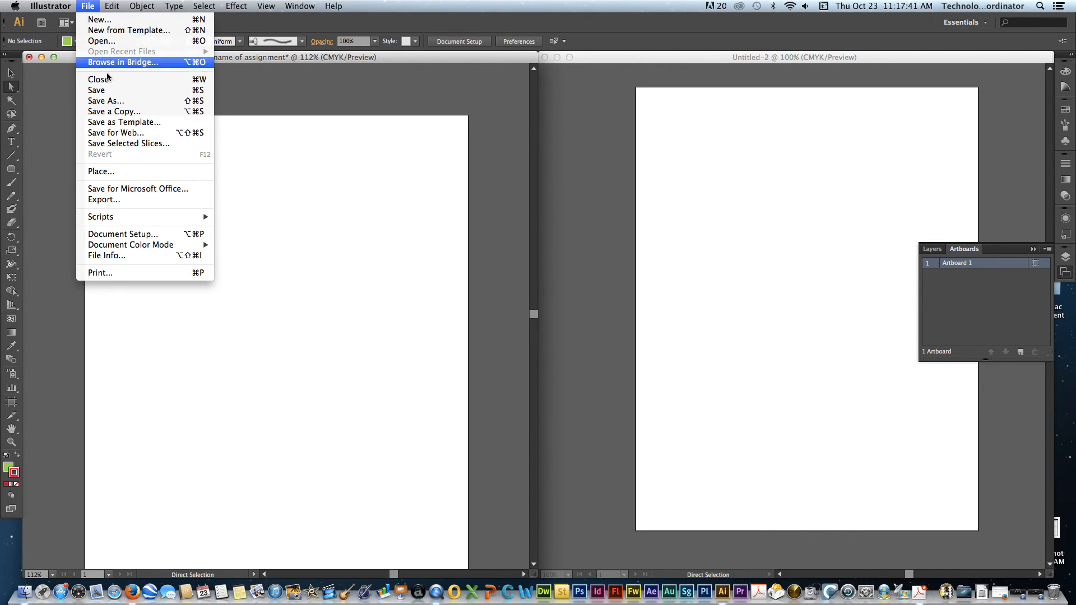
{"action": "left_click", "coordinate": [125, 235]}
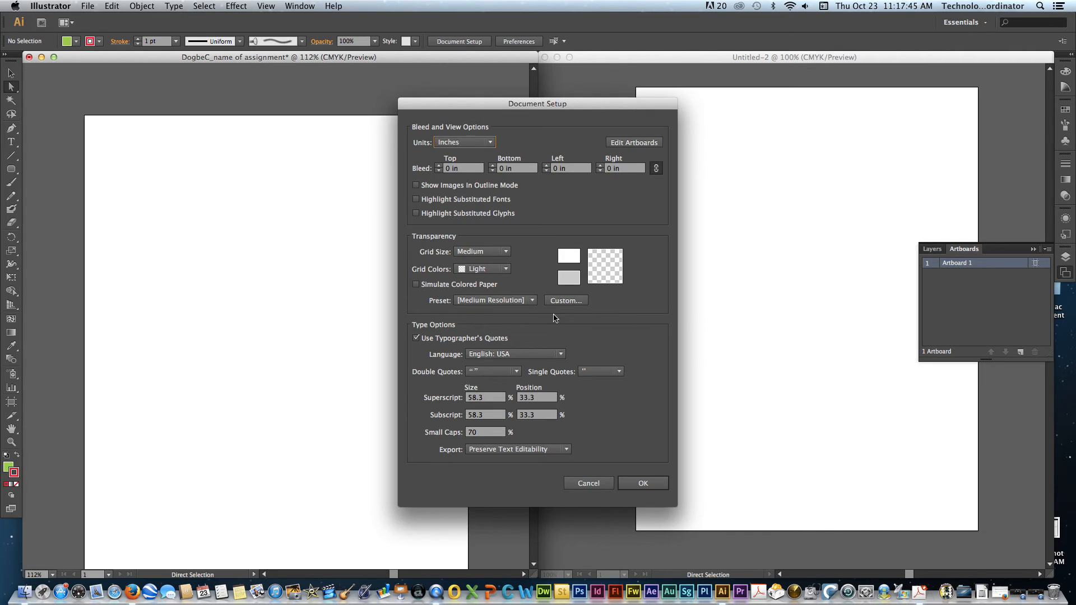
{"action": "left_click", "coordinate": [628, 143]}
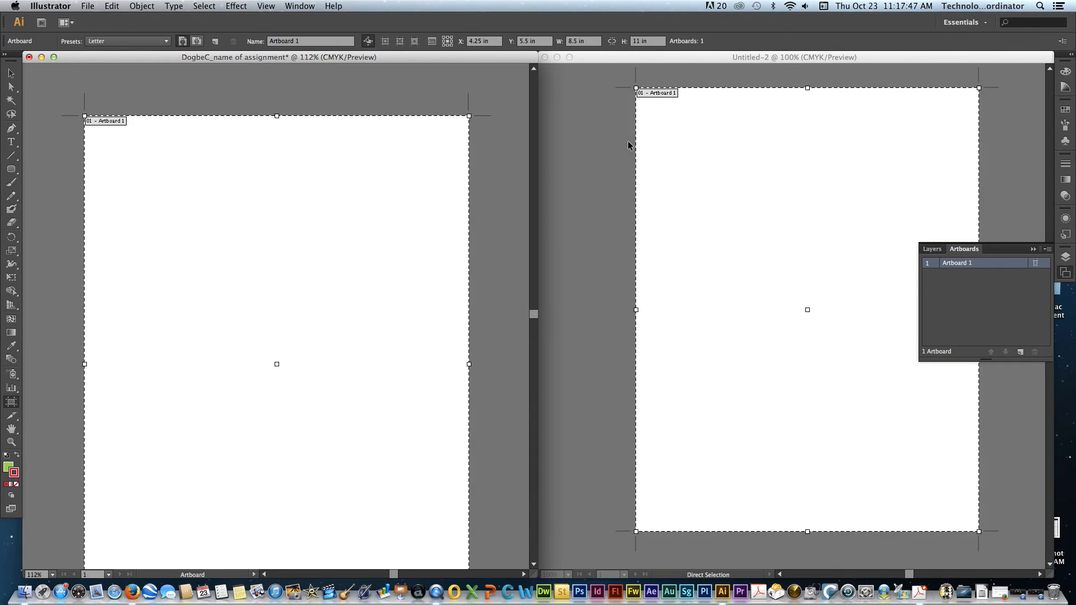
{"action": "left_click_drag", "start_coordinate": [276, 116], "coordinate": [290, 247]}
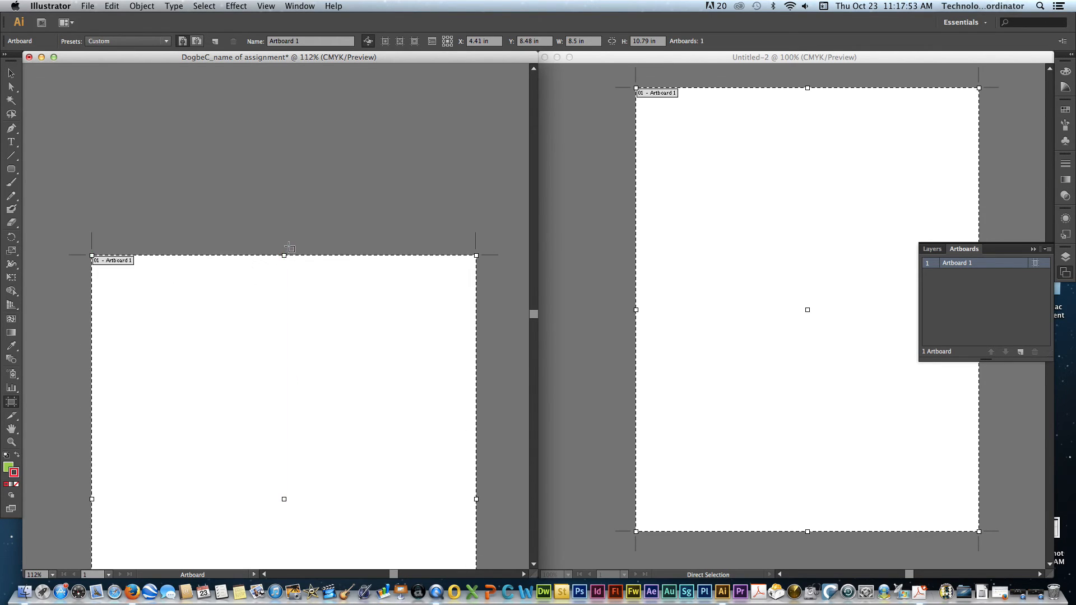
{"action": "left_click_drag", "start_coordinate": [93, 499], "coordinate": [171, 500]}
{"action": "scroll", "coordinate": [194, 481], "scroll_direction": "down", "scroll_amount": 2}
{"action": "scroll", "coordinate": [194, 480], "scroll_direction": "down", "scroll_amount": 3}
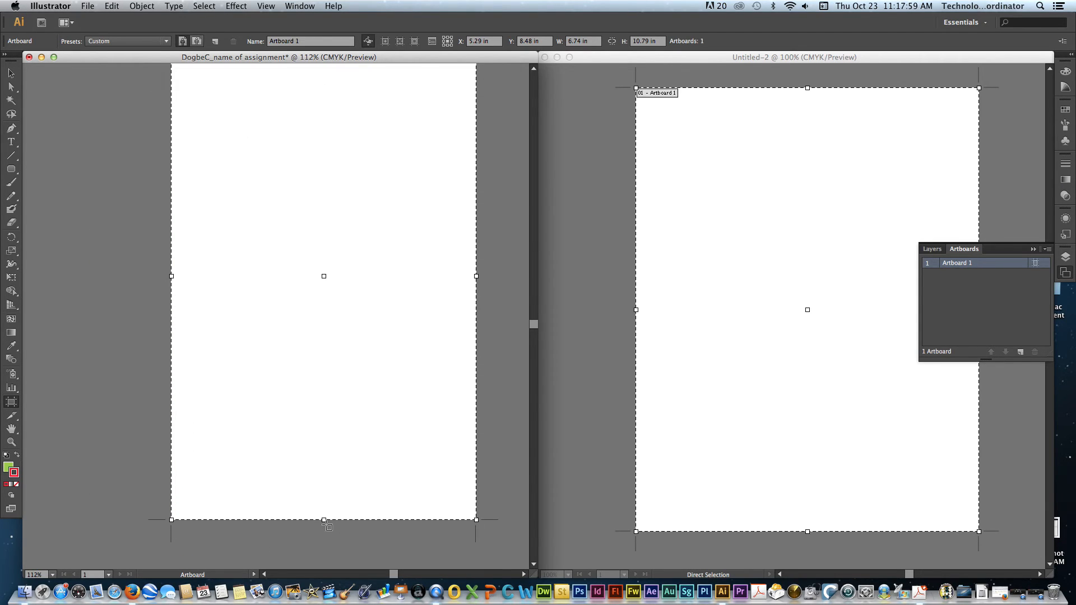
{"action": "left_click_drag", "start_coordinate": [324, 521], "coordinate": [316, 327]}
- Rename the artboard as wam in its Artboard Options and leave artboard editing mode
{"action": "key", "text": "Return"}
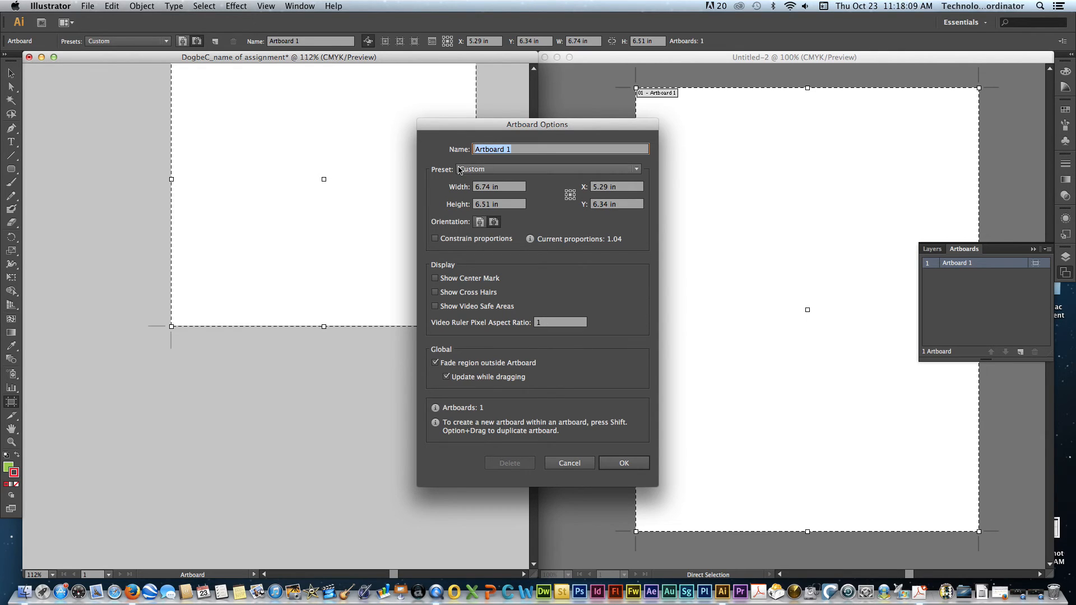
{"action": "type", "text": "wam"}
{"action": "key", "text": "Return"}
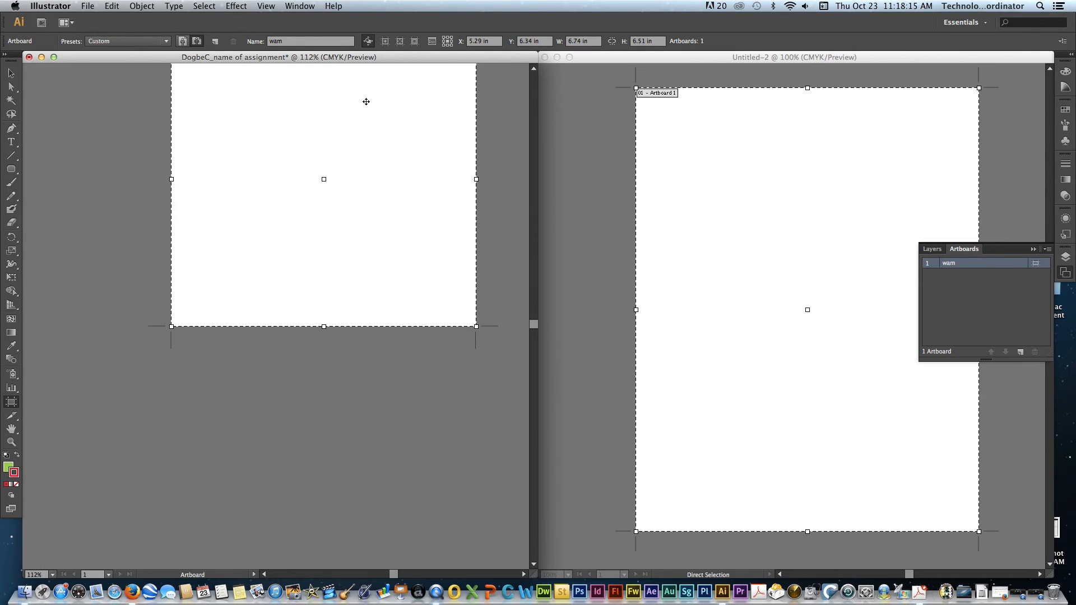
{"action": "scroll", "coordinate": [363, 174], "scroll_direction": "up", "scroll_amount": 2}
{"action": "scroll", "coordinate": [363, 174], "scroll_direction": "up", "scroll_amount": 3}
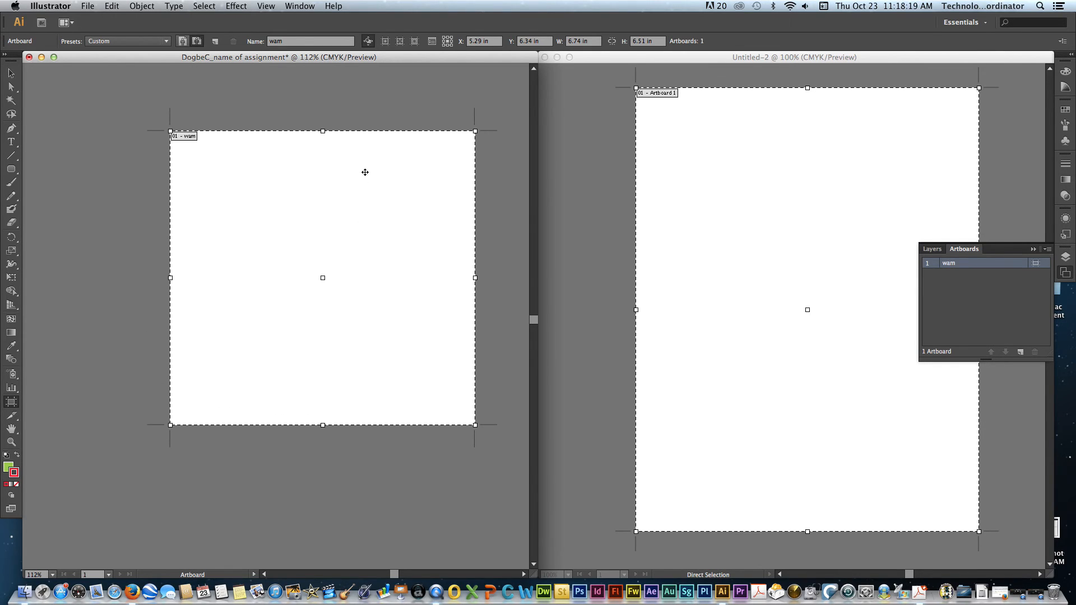
{"action": "key", "text": "Escape"}
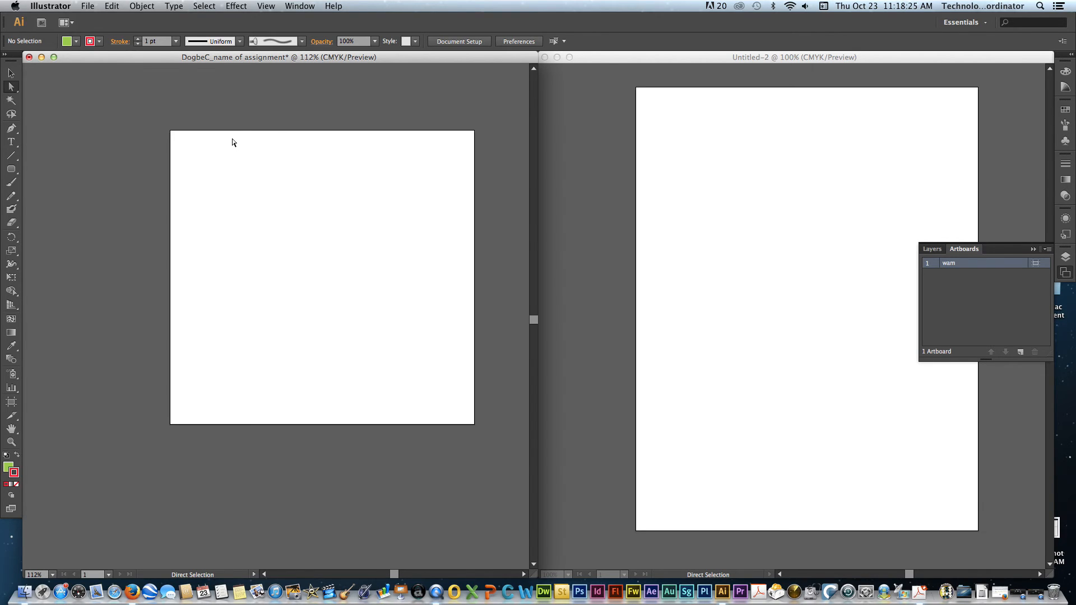
- Examine the wam artboard's name editing, the Document Setup and the Artboard Options without changing any setting
{"action": "double_click", "coordinate": [949, 263]}
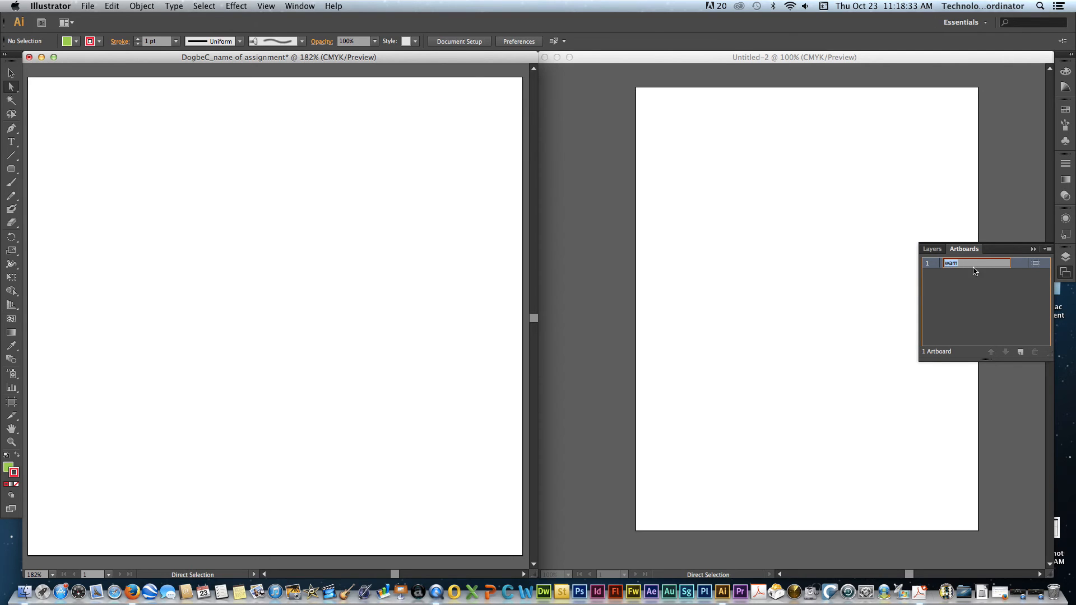
{"action": "left_click", "coordinate": [990, 281]}
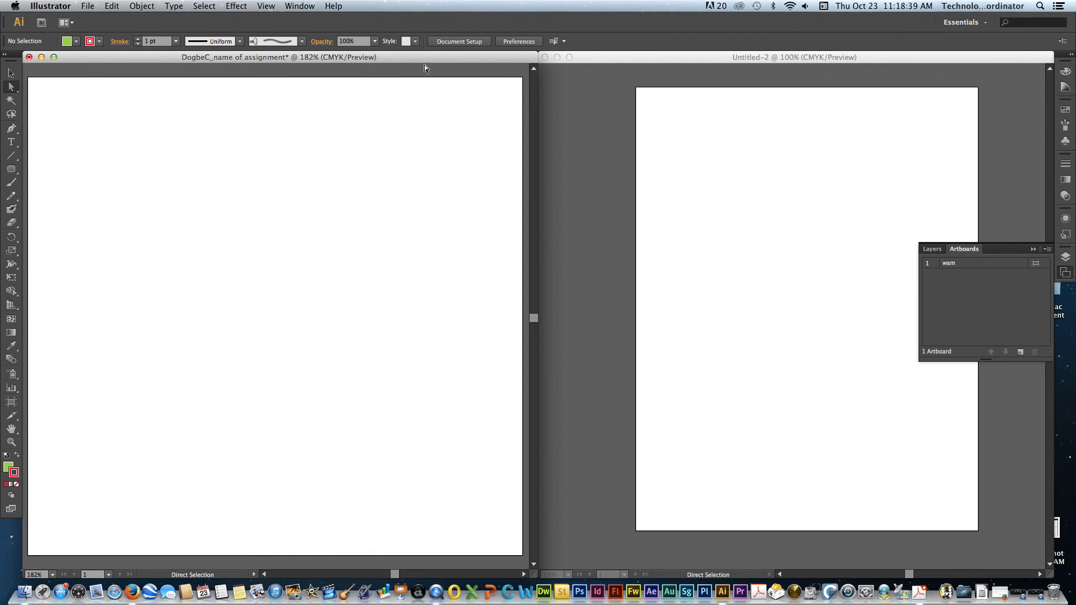
{"action": "left_click", "coordinate": [456, 42]}
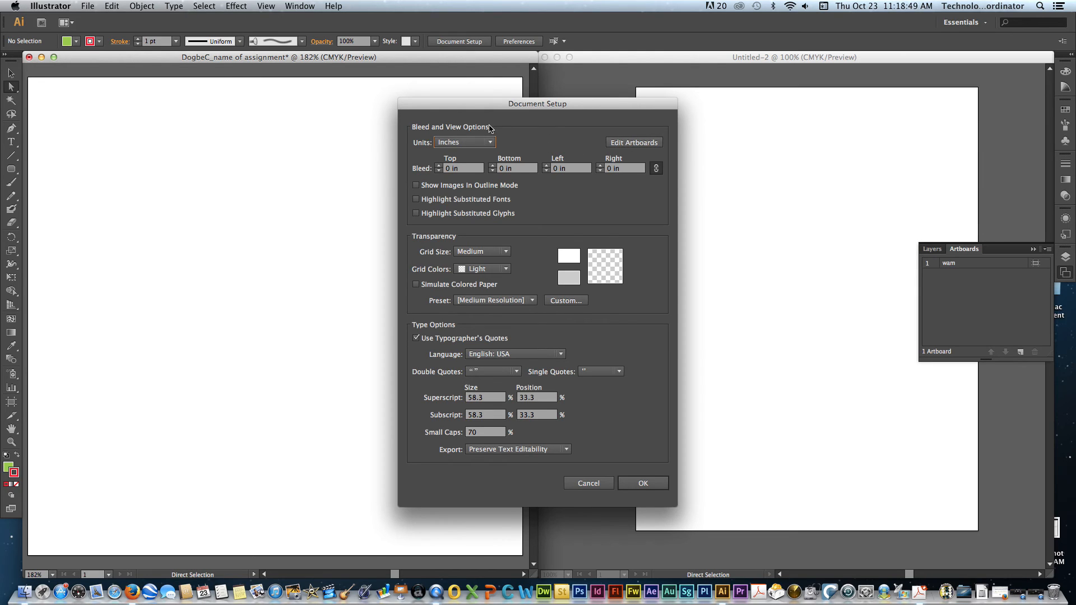
{"action": "left_click", "coordinate": [594, 482]}
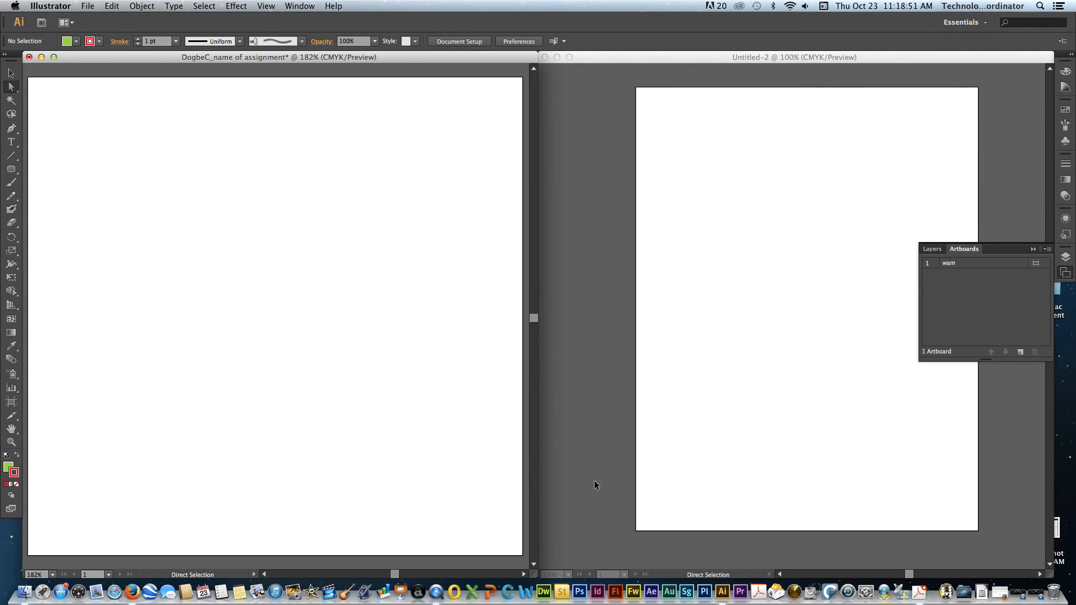
{"action": "left_click", "coordinate": [1036, 266]}
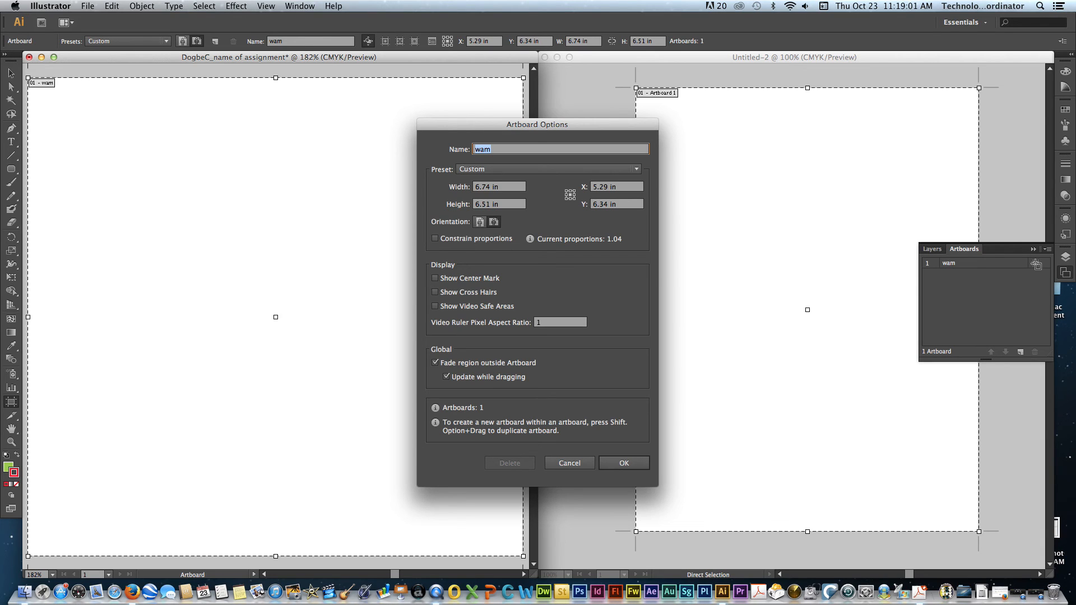
{"action": "left_click", "coordinate": [577, 464]}
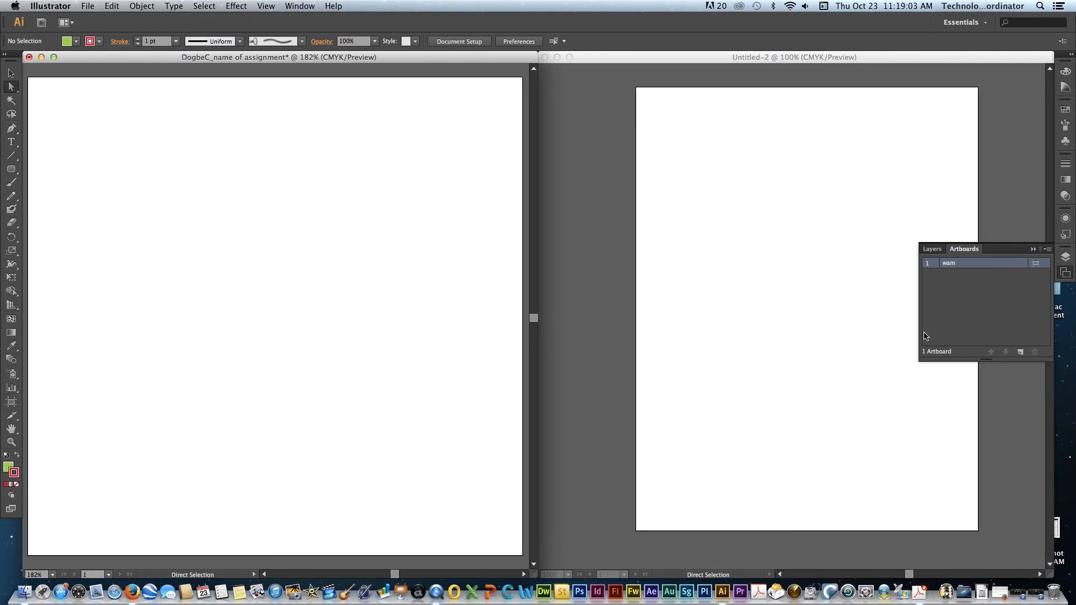
{"action": "left_click", "coordinate": [1046, 250]}
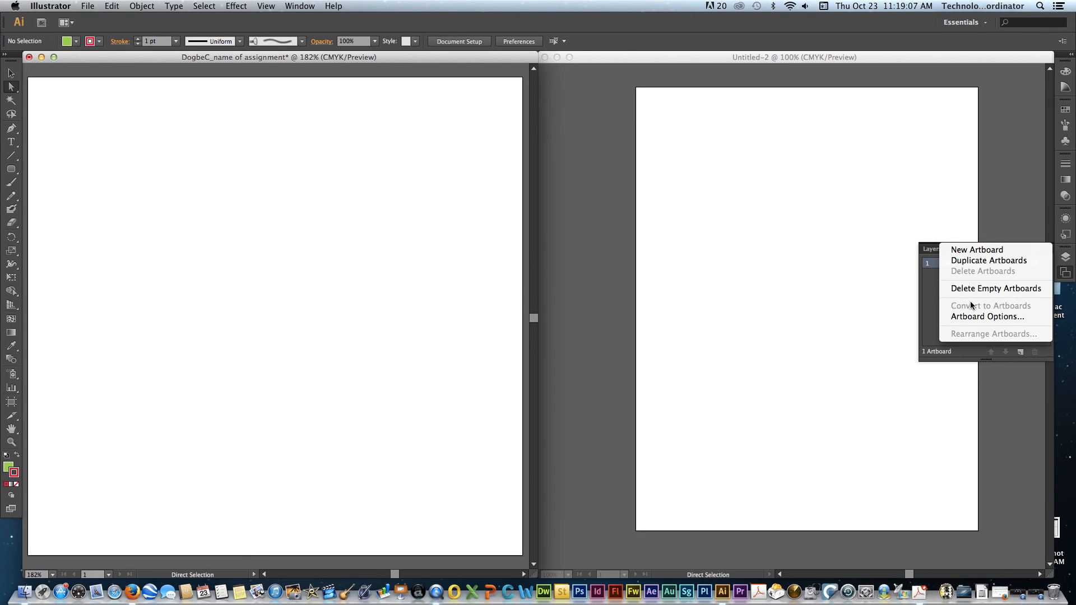
{"action": "left_click", "coordinate": [971, 317]}
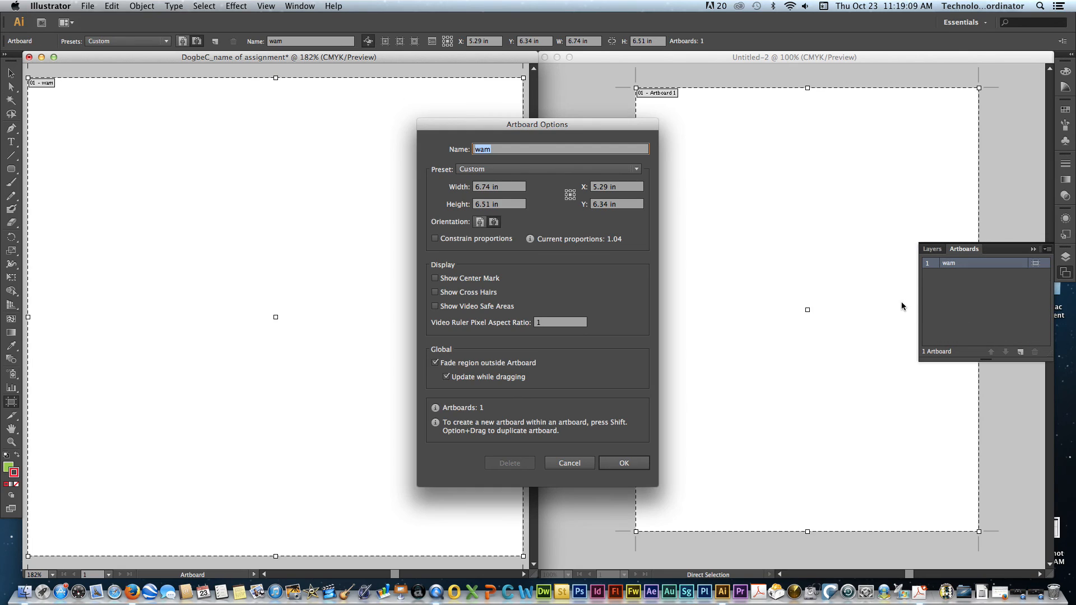
{"action": "left_click", "coordinate": [570, 463]}
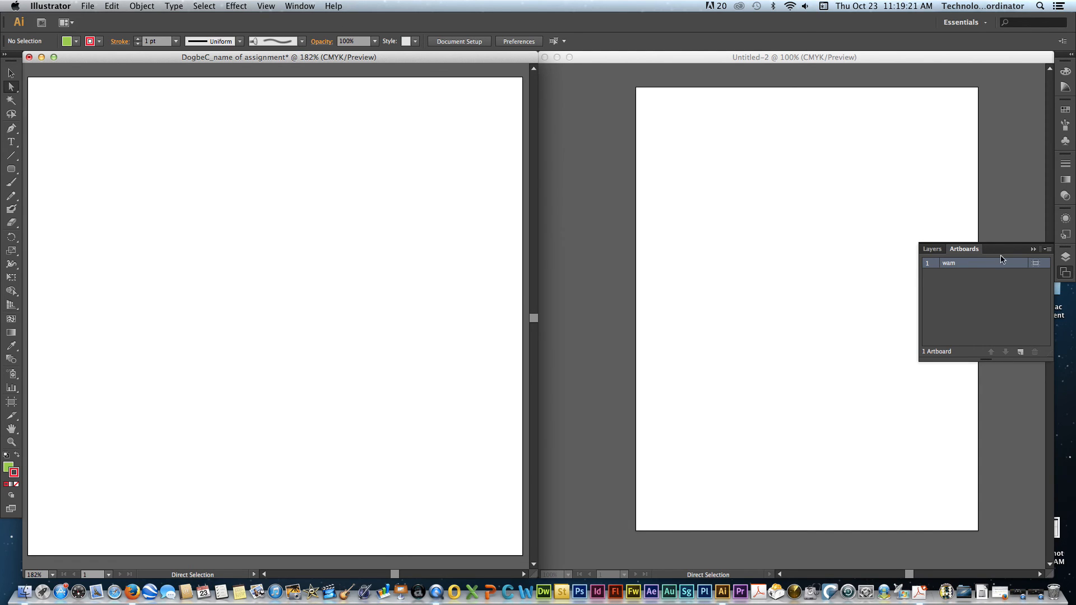
- Add a second artboard to the document and show the two artboards side by side at 100% zoom
{"action": "left_click", "coordinate": [1021, 352]}
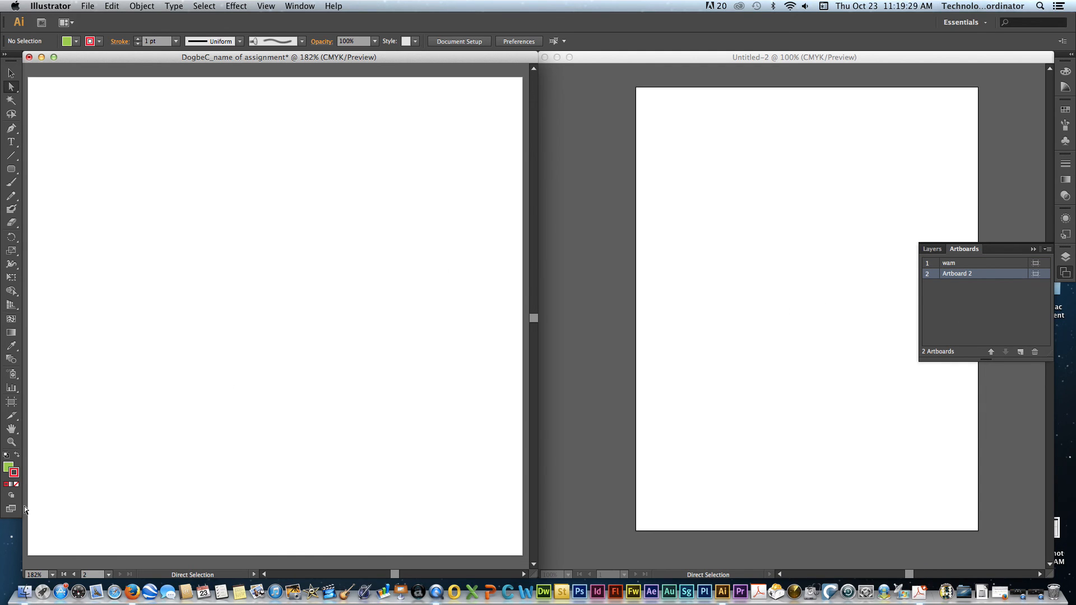
{"action": "left_click", "coordinate": [53, 574]}
{"action": "left_click", "coordinate": [60, 562]}
{"action": "left_click", "coordinate": [53, 574]}
{"action": "left_click", "coordinate": [61, 563]}
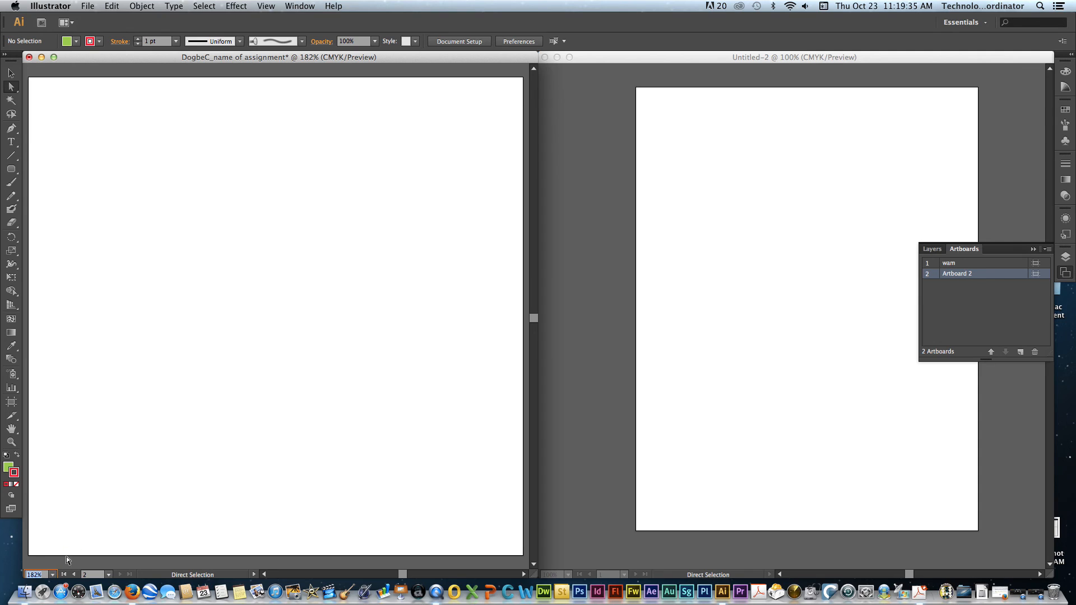
{"action": "scroll", "coordinate": [76, 523], "scroll_direction": "up", "scroll_amount": 3}
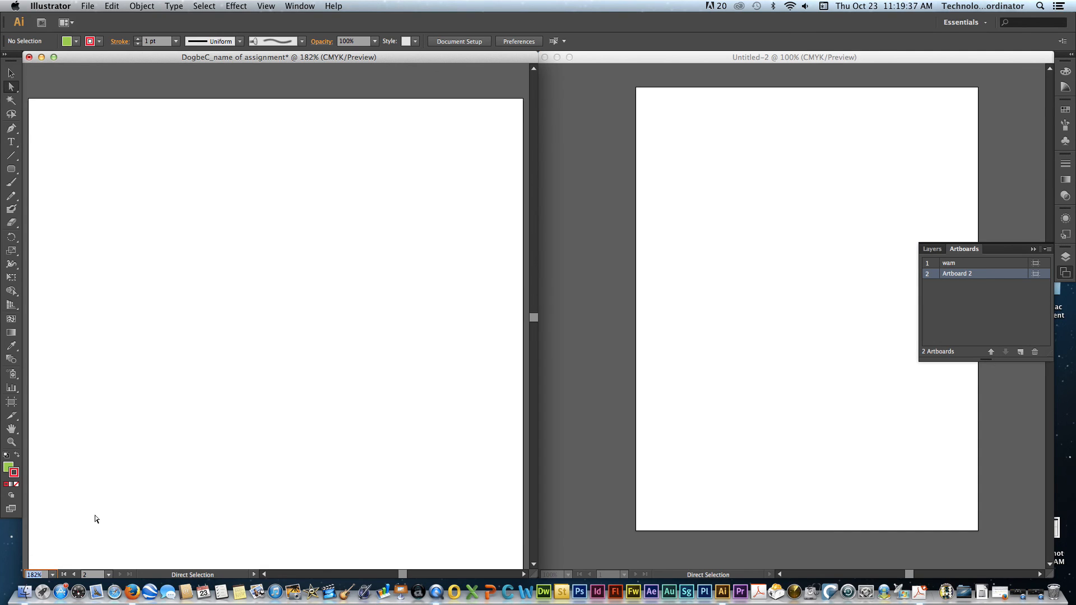
{"action": "key", "text": "Down"}
{"action": "key", "text": "Down"}
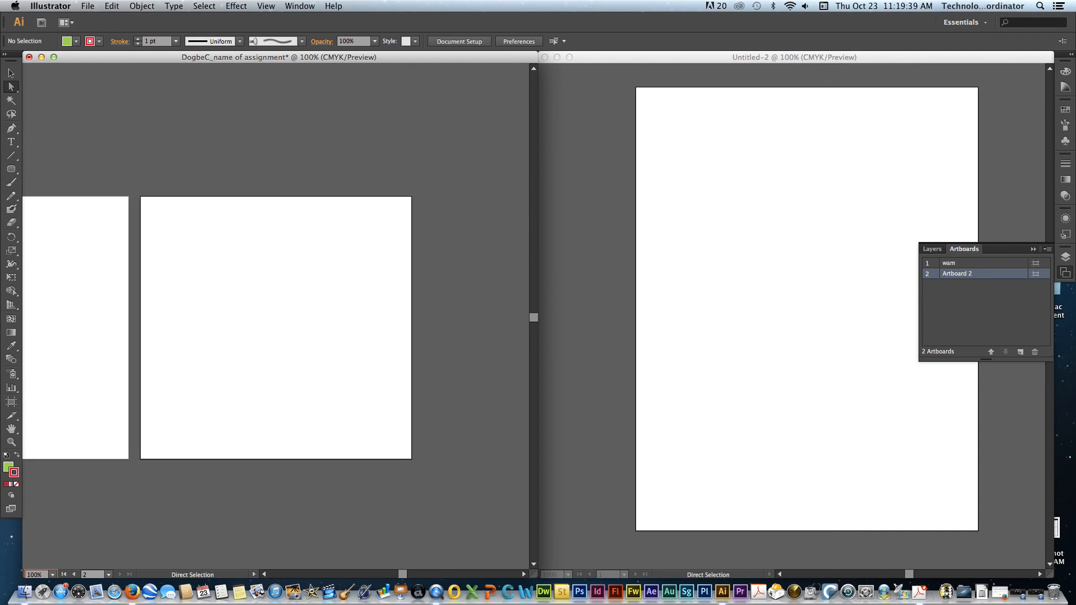
{"action": "scroll", "coordinate": [107, 462], "scroll_direction": "left", "scroll_amount": 5}
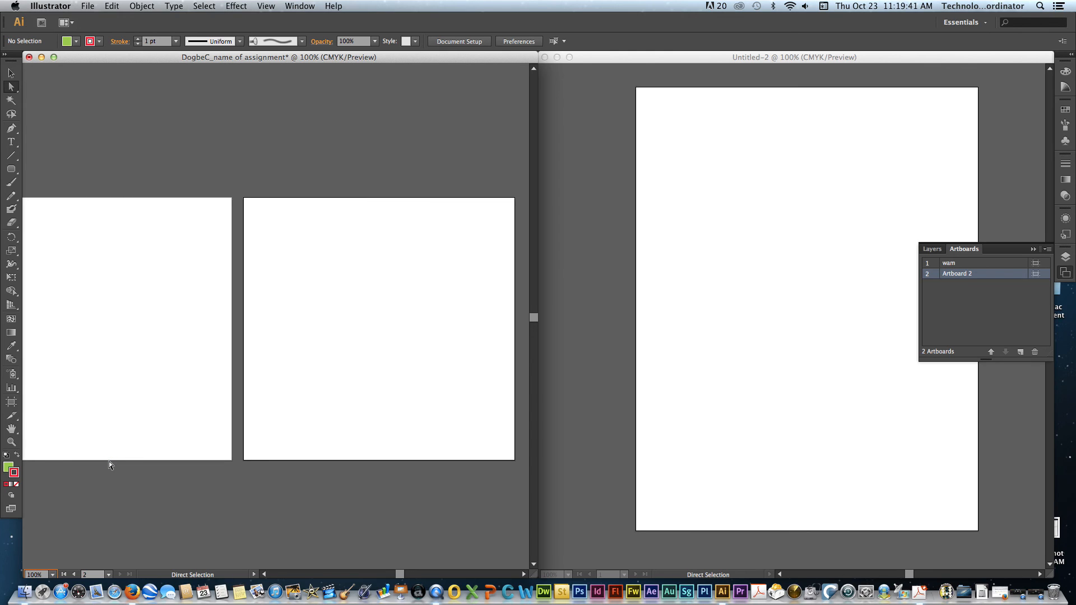
{"action": "scroll", "coordinate": [107, 462], "scroll_direction": "left", "scroll_amount": 4}
{"action": "scroll", "coordinate": [106, 461], "scroll_direction": "right", "scroll_amount": 2}
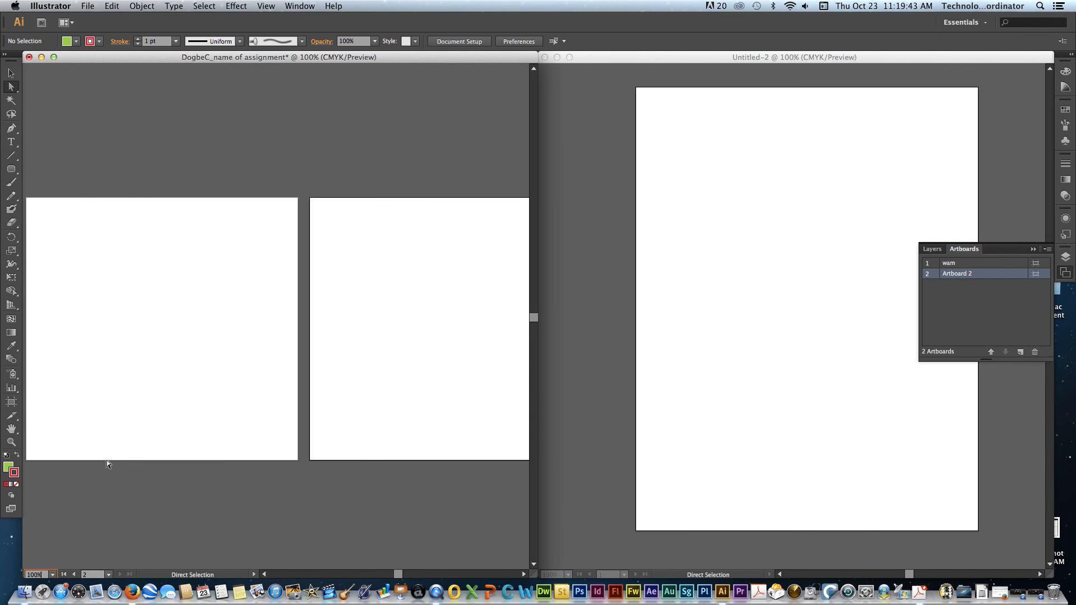
- Activate the Selection tool with nothing selected on the two artboards
{"action": "left_click_drag", "start_coordinate": [387, 371], "coordinate": [308, 451]}
{"action": "left_click", "coordinate": [11, 73]}
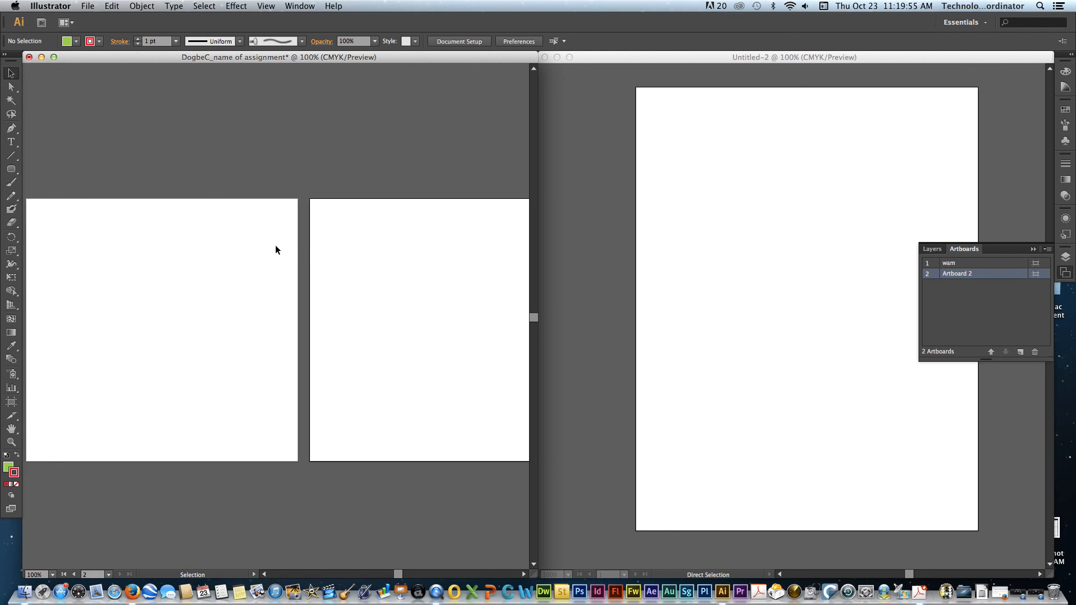
{"action": "scroll", "coordinate": [275, 244], "scroll_direction": "right", "scroll_amount": 3}
{"action": "scroll", "coordinate": [272, 244], "scroll_direction": "right", "scroll_amount": 1}
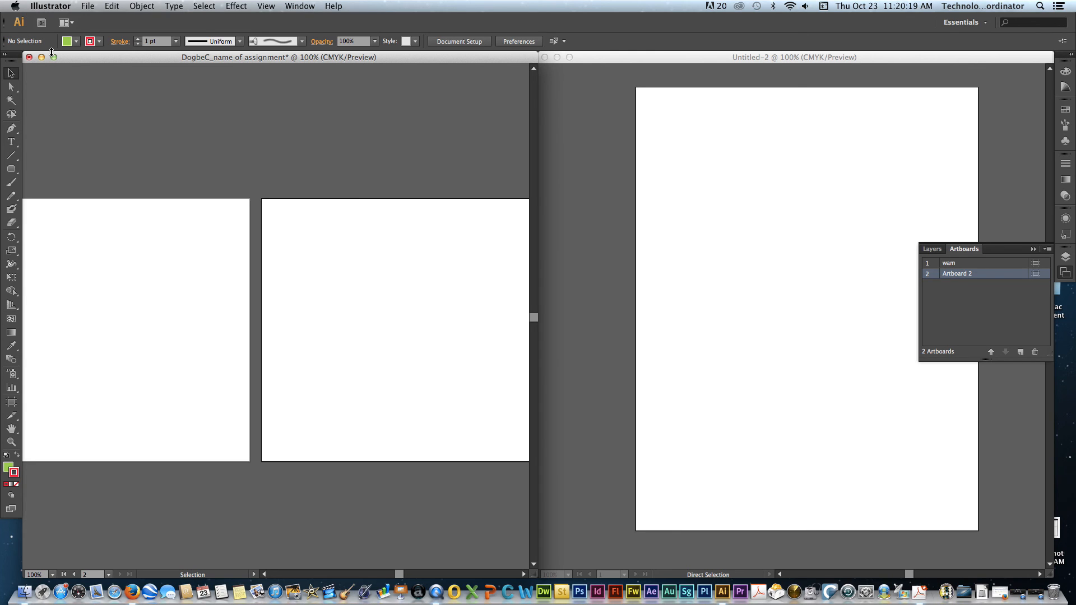
- Switch from Illustrator to QuickTime Player
{"action": "key", "text": "super+Tab"}
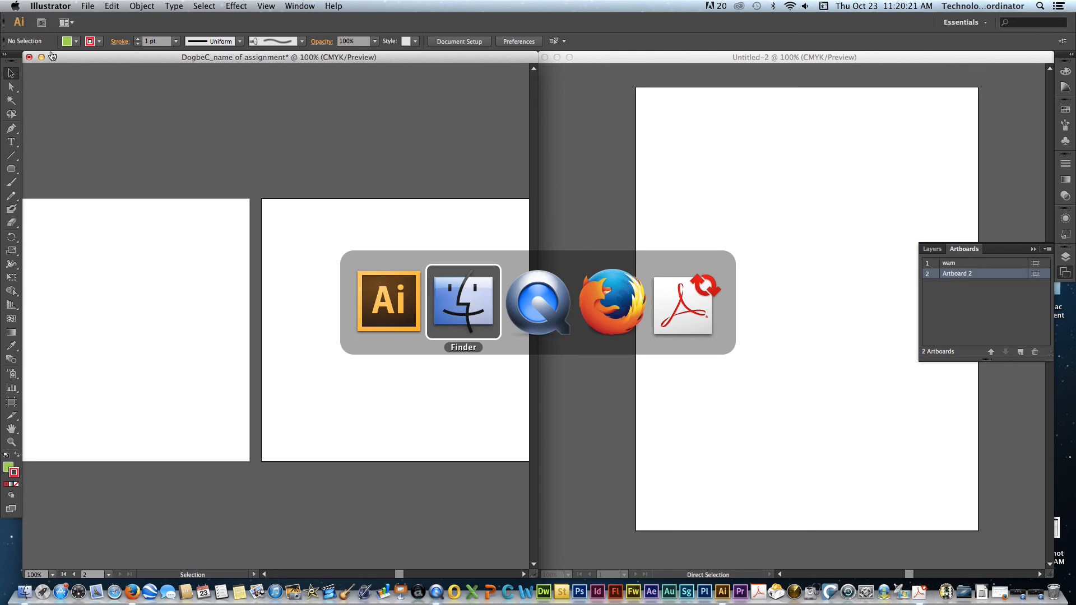
{"action": "key", "text": "super+Tab"}
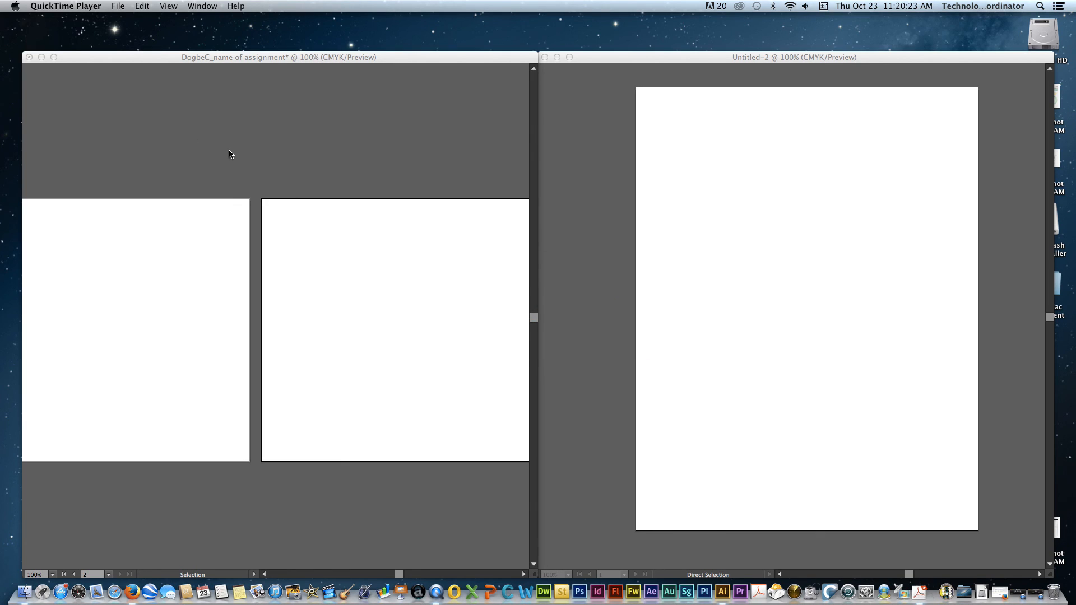